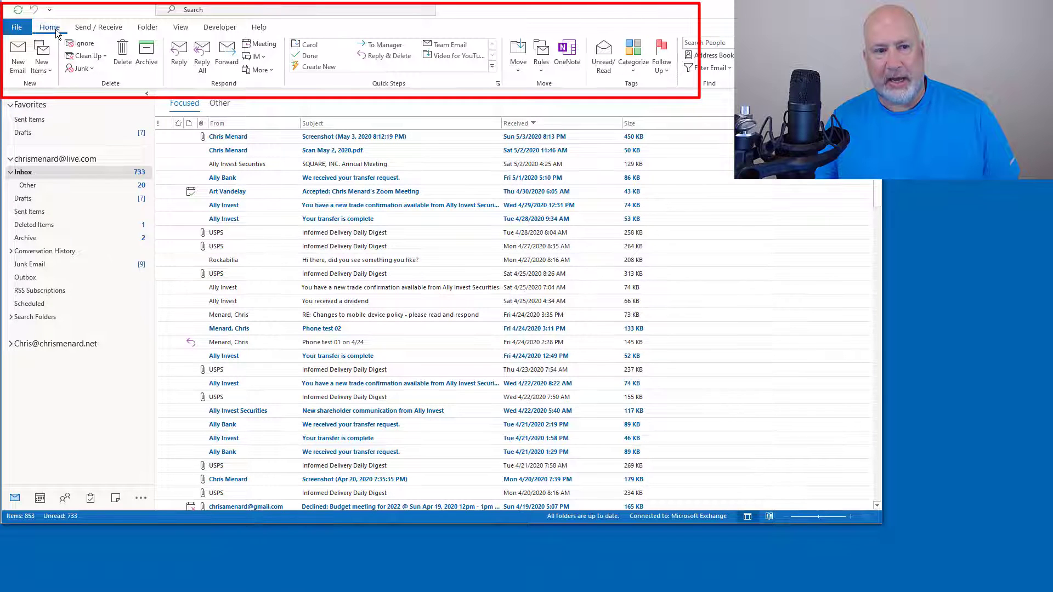
Step: Switch Outlook from the mail inbox to the Calendar view
left_click(40, 498)
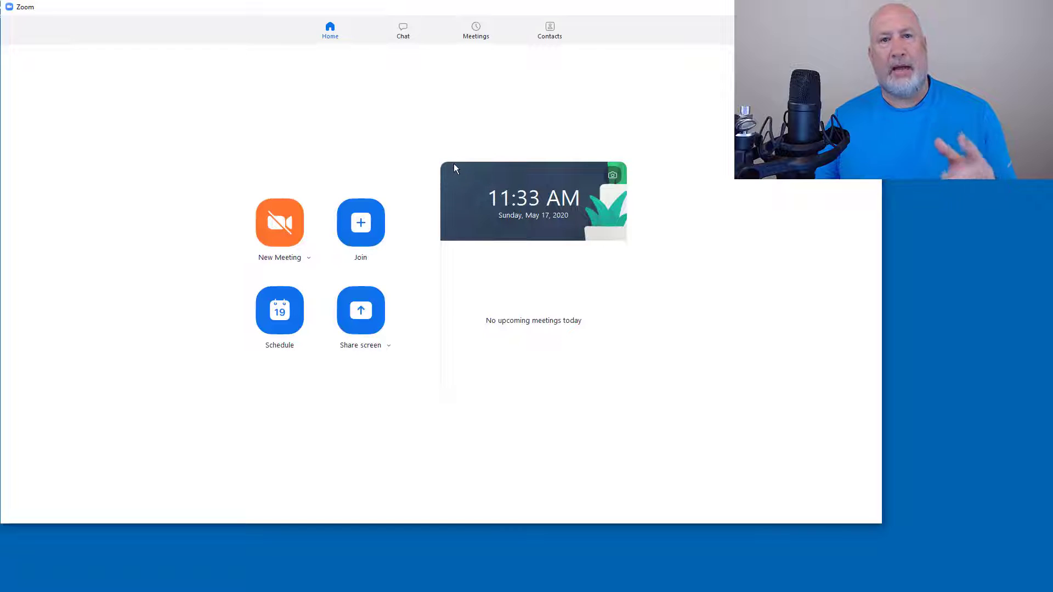
left_click(280, 311)
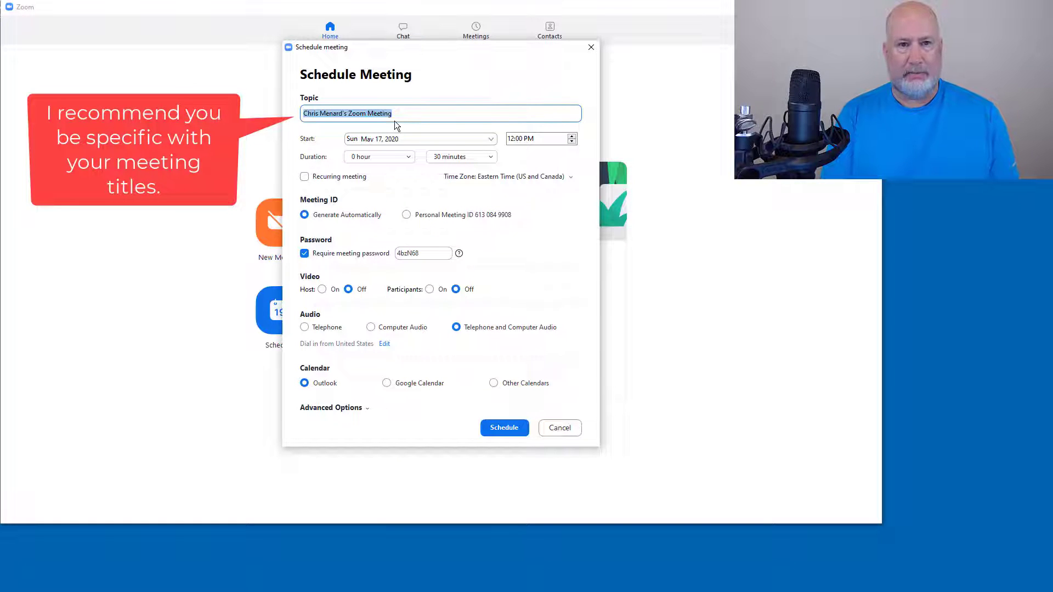
type("Budget m")
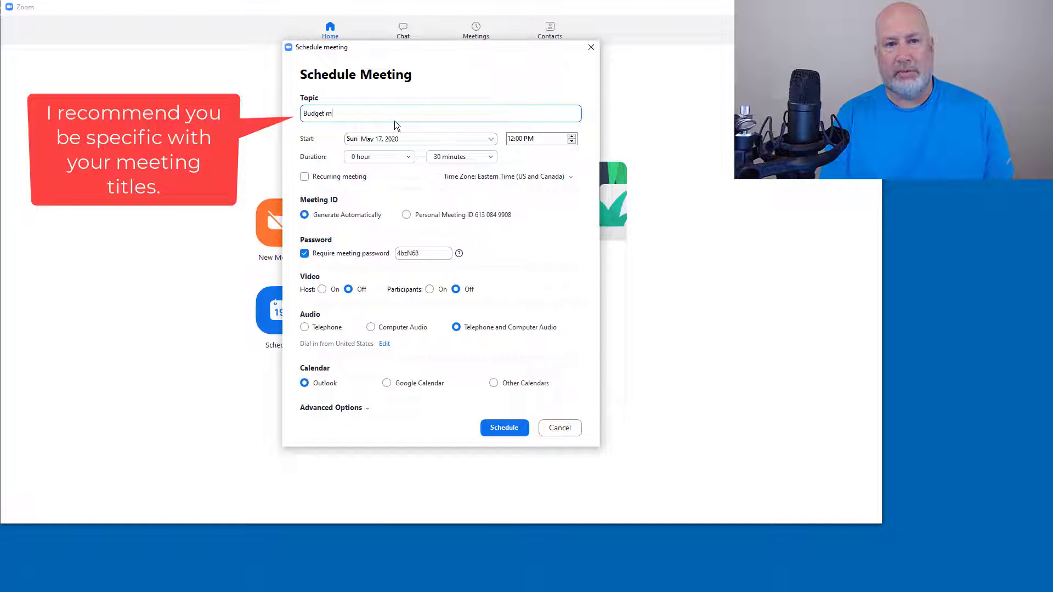
type("eeting")
key("Tab")
key("Right")
key("Tab")
left_click(408, 156)
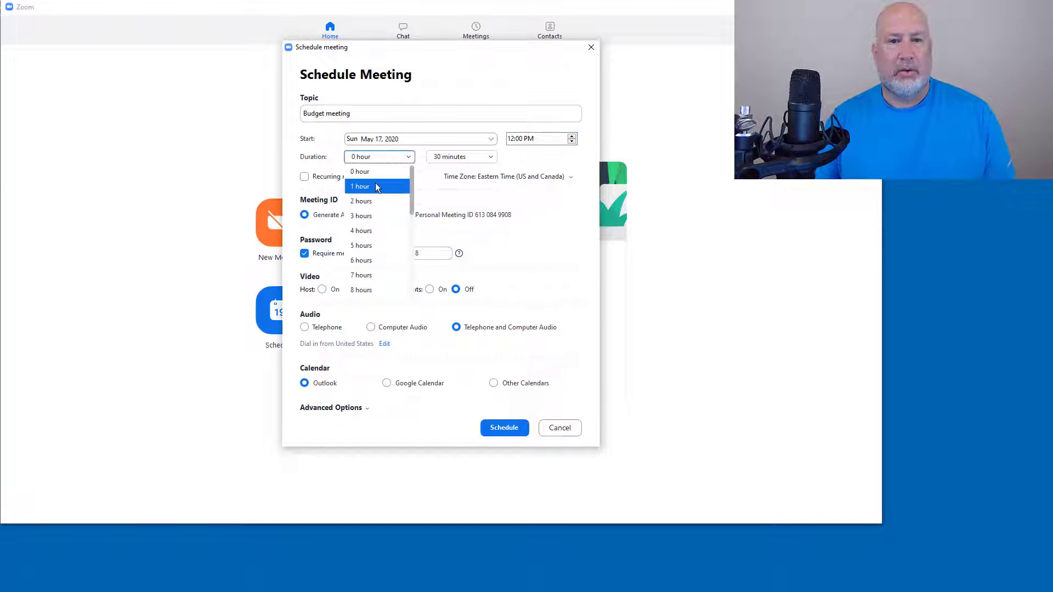
left_click(476, 161)
left_click(477, 157)
left_click(450, 185)
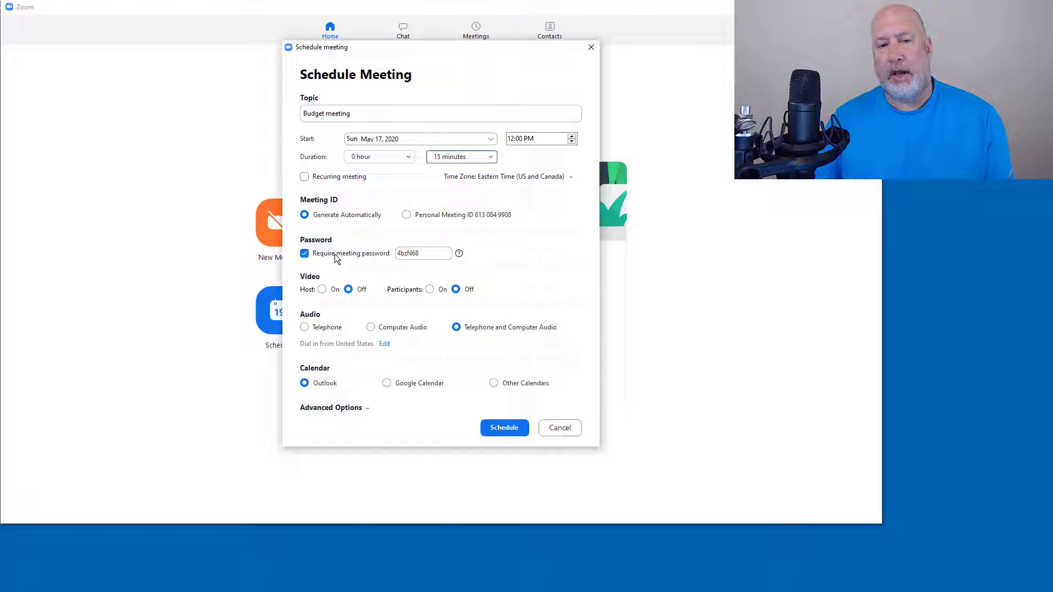
left_click_drag(365, 110, 279, 114)
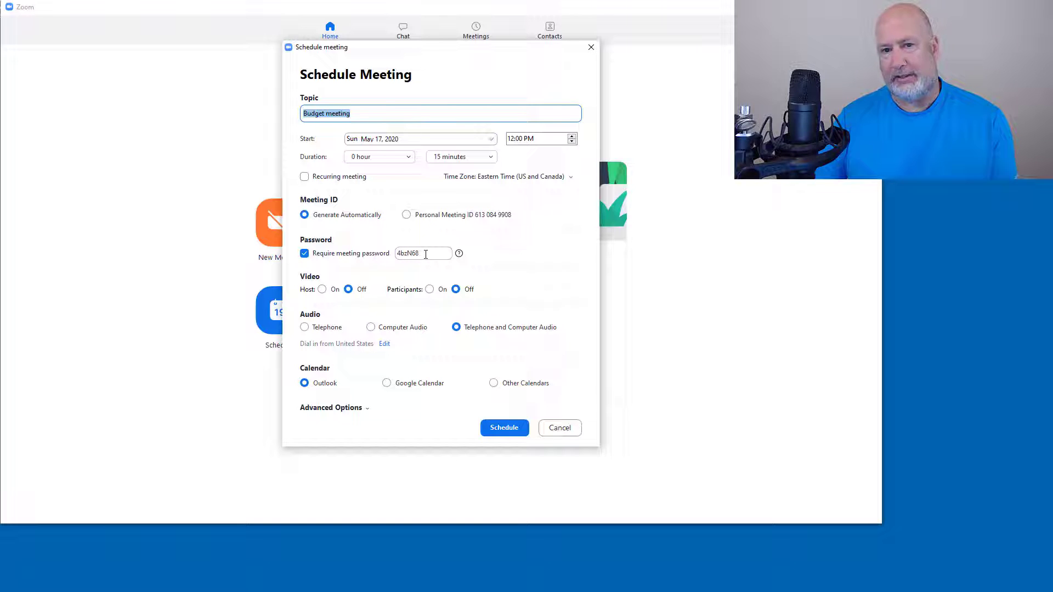
Step: Discard the draft and start a new 'Budget meeting' with host and participant video on
left_click(560, 428)
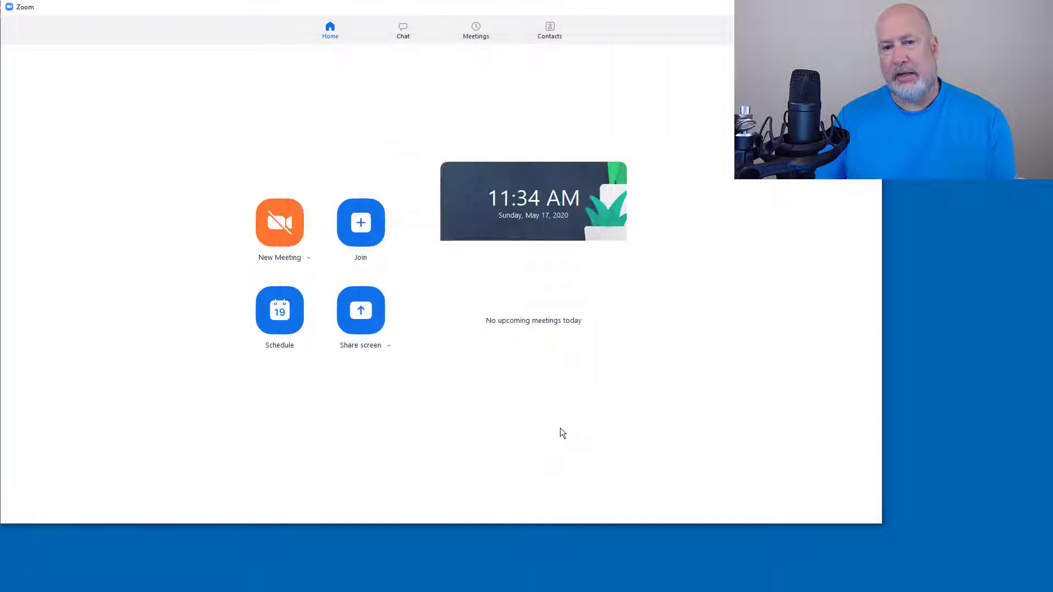
left_click(273, 320)
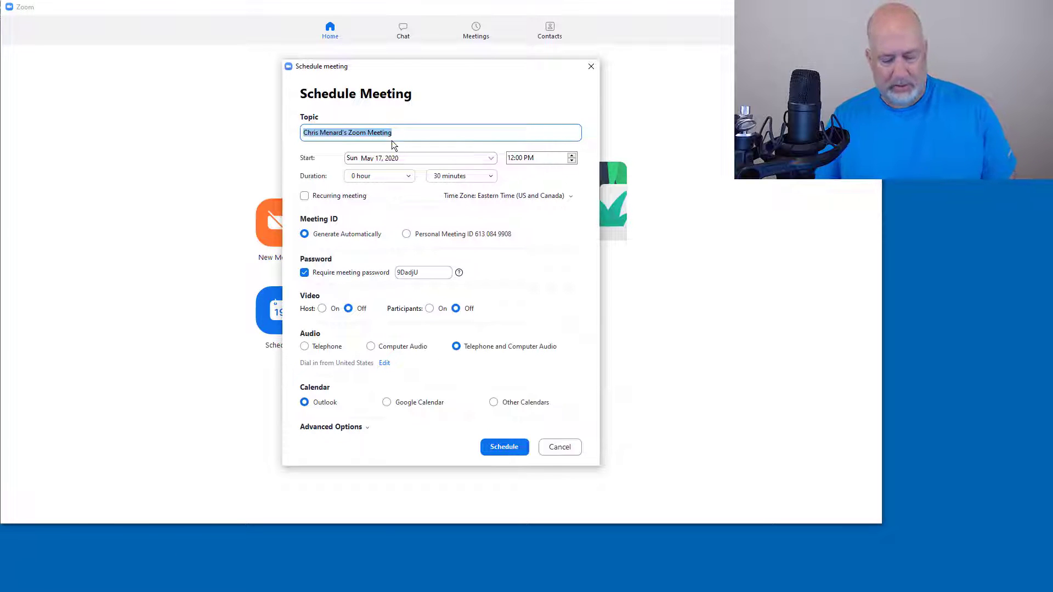
type("Budget meeting")
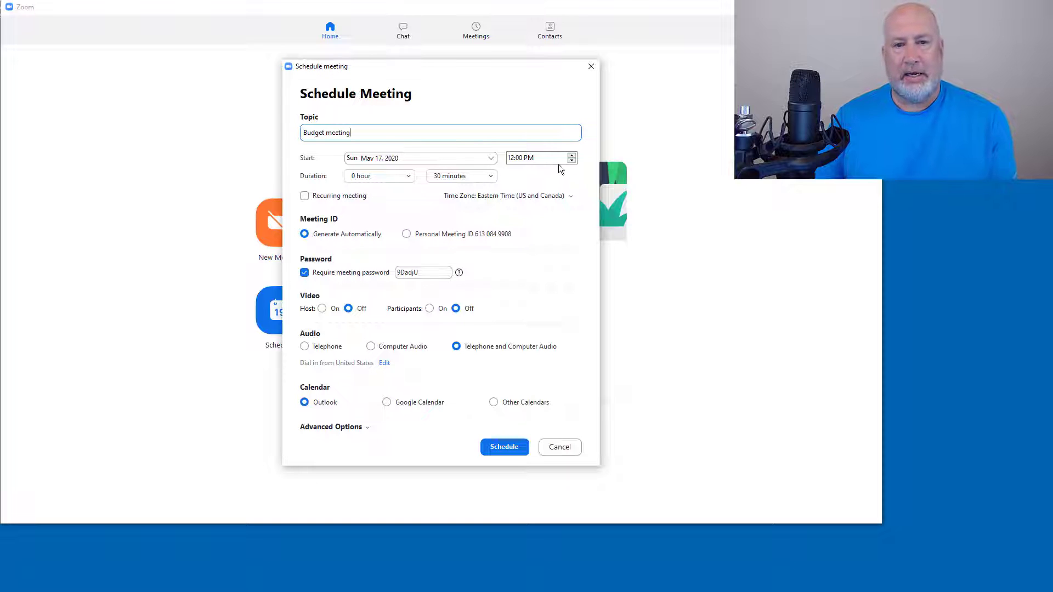
left_click(324, 309)
left_click(429, 309)
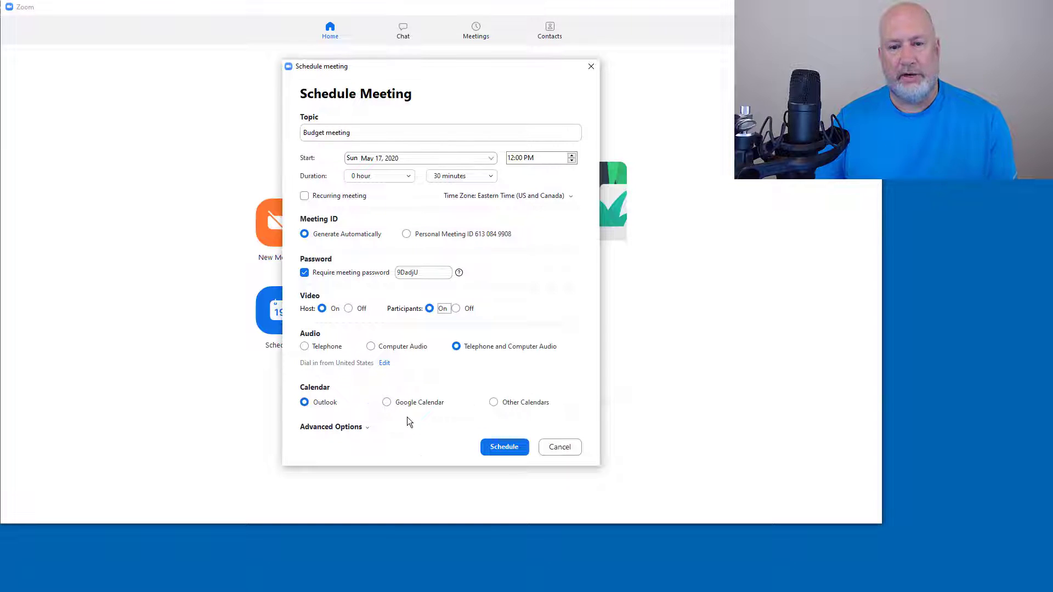
left_click(357, 431)
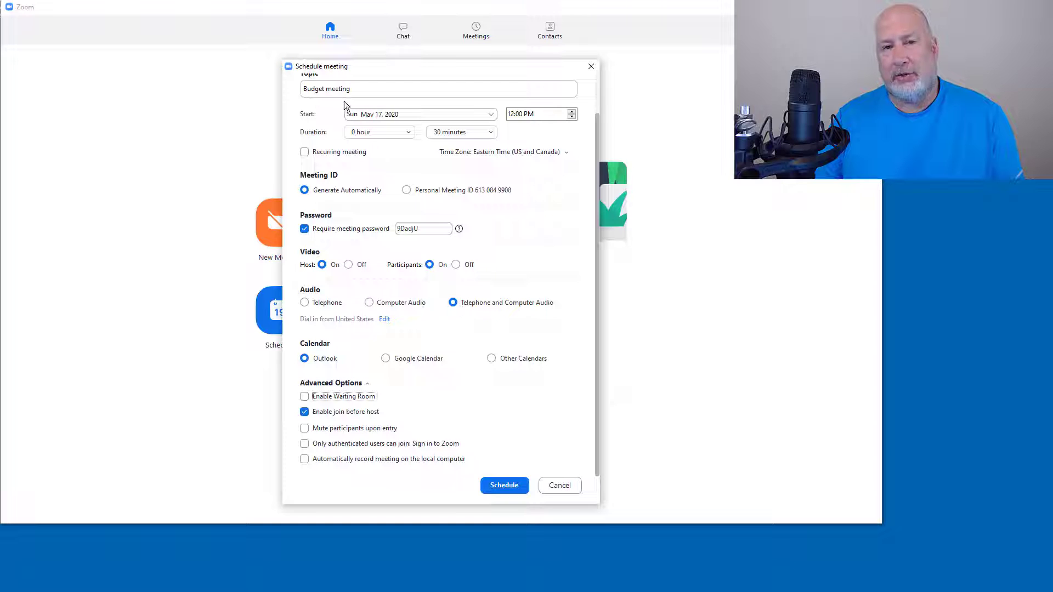
Step: Keep join-before-host on and the waiting room off, then schedule the Budget meeting
left_click(307, 411)
left_click(302, 397)
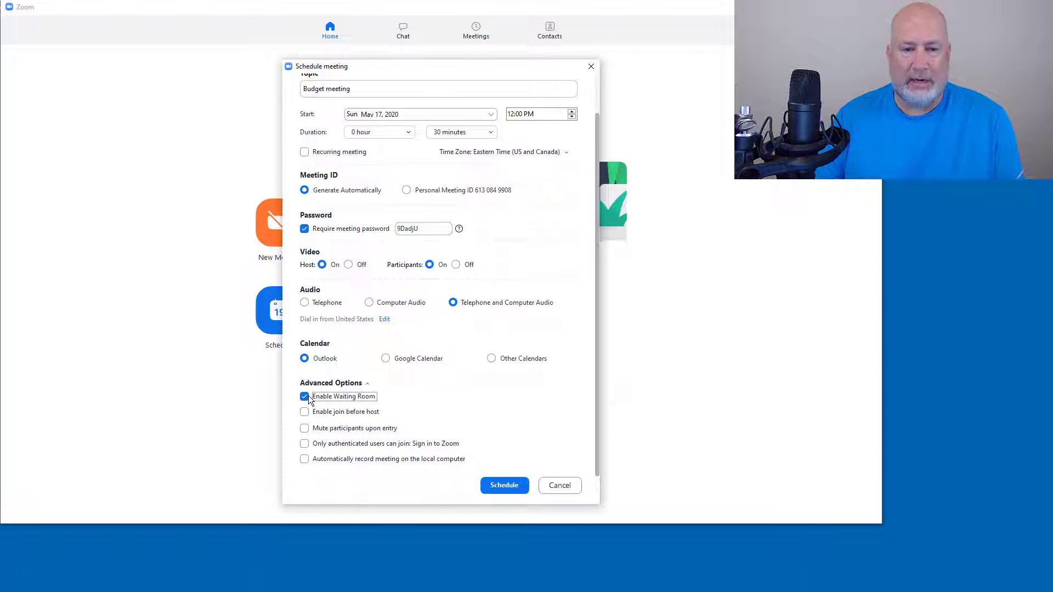
left_click(305, 398)
left_click(306, 412)
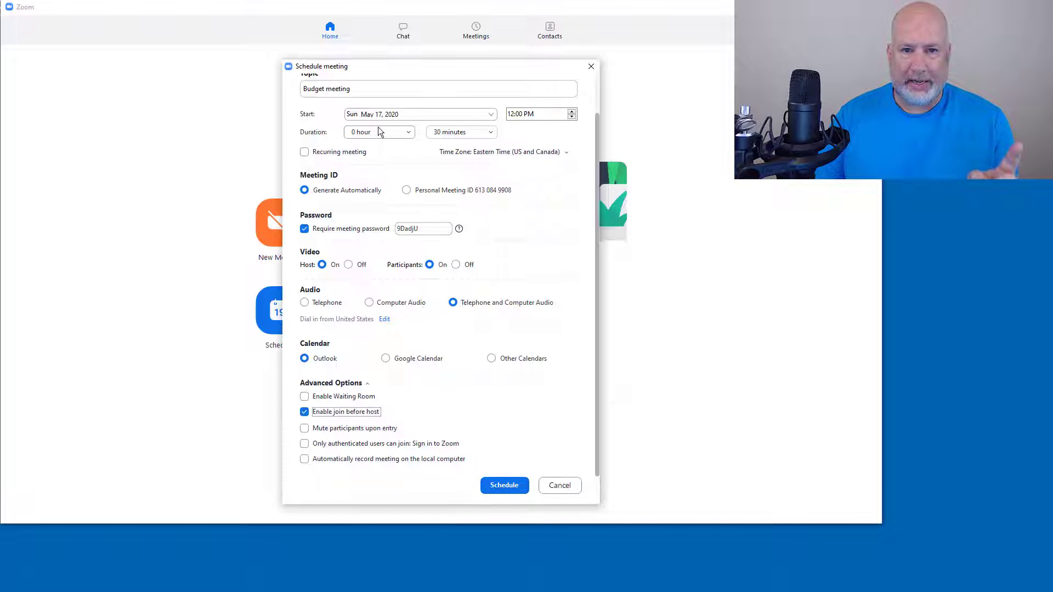
left_click(512, 486)
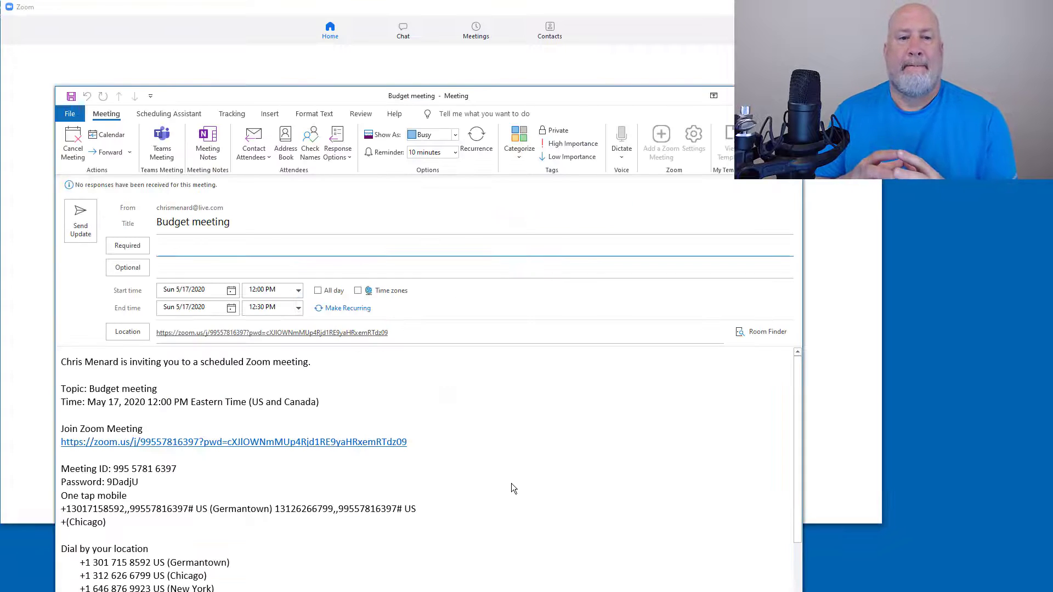
Step: Add a recent contact as required attendee to the Budget invite, review it, and send
left_click_drag(354, 90, 341, 22)
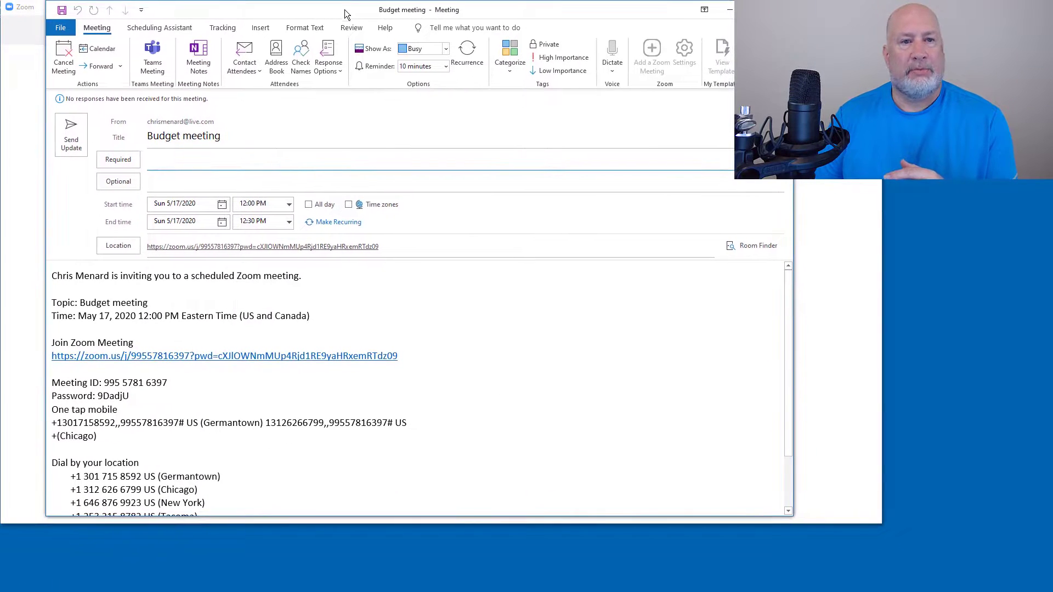
left_click(188, 164)
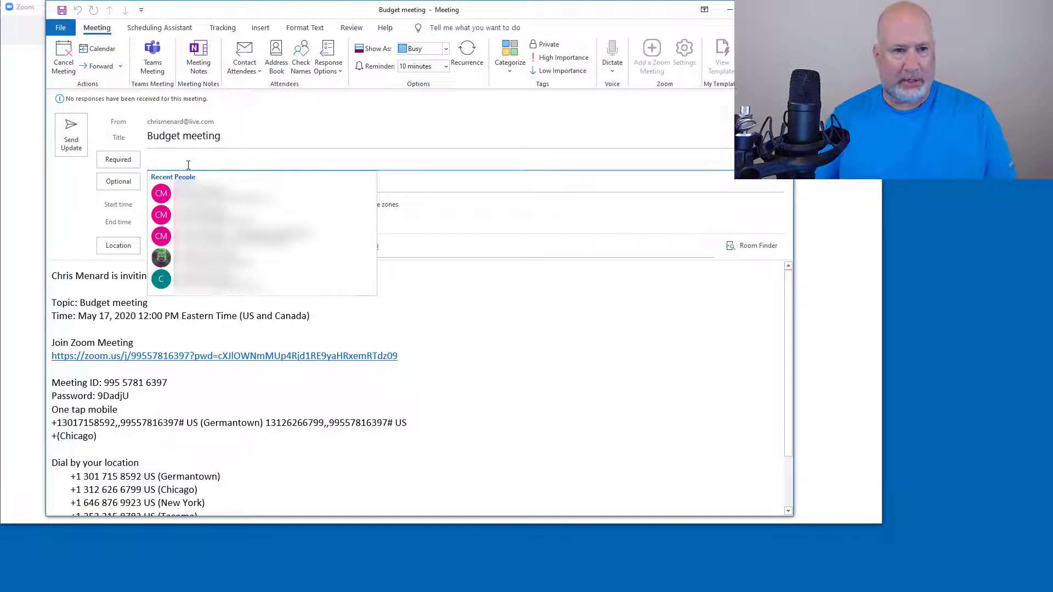
left_click(219, 215)
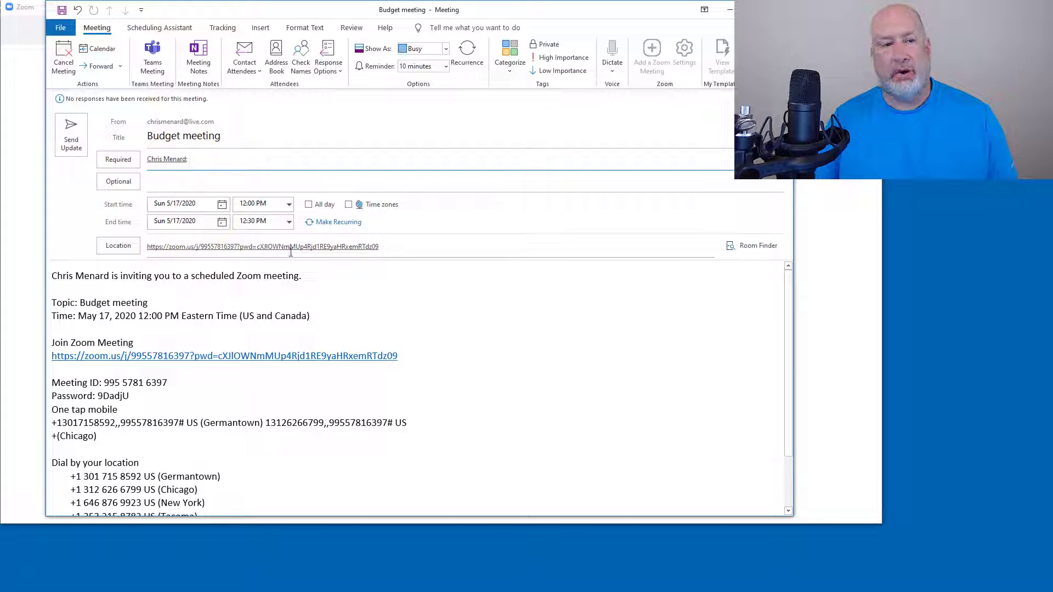
double_click(110, 396)
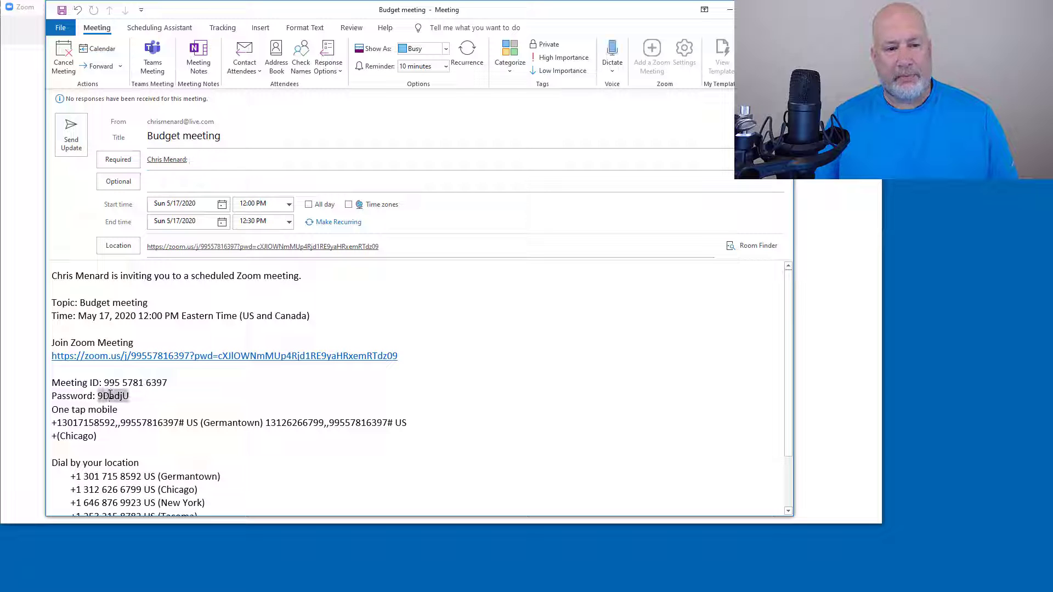
key("Right")
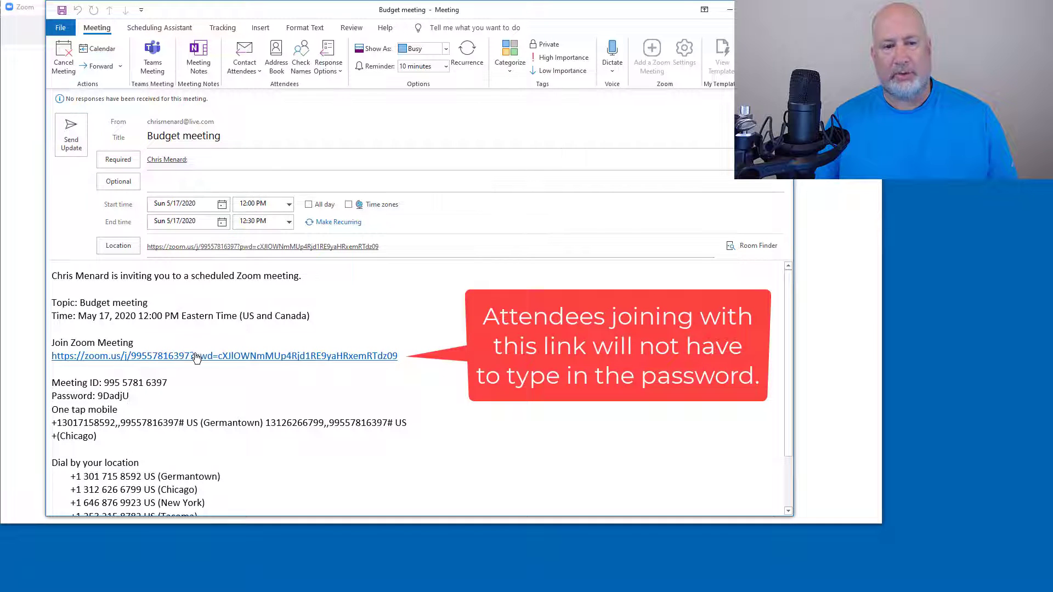
scroll(263, 382, "down", 2)
scroll(262, 382, "up", 2)
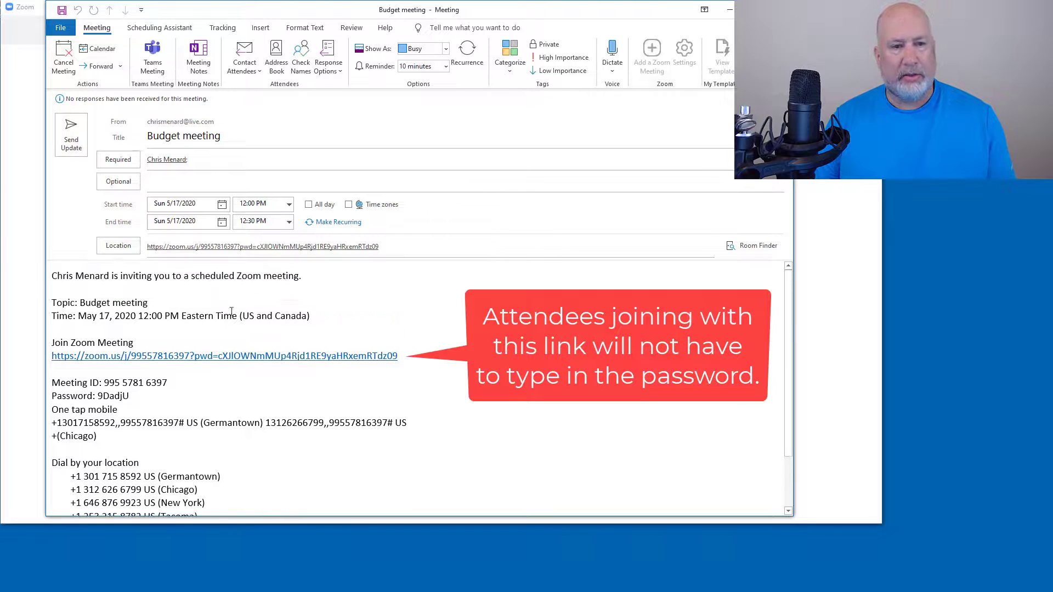
left_click(74, 149)
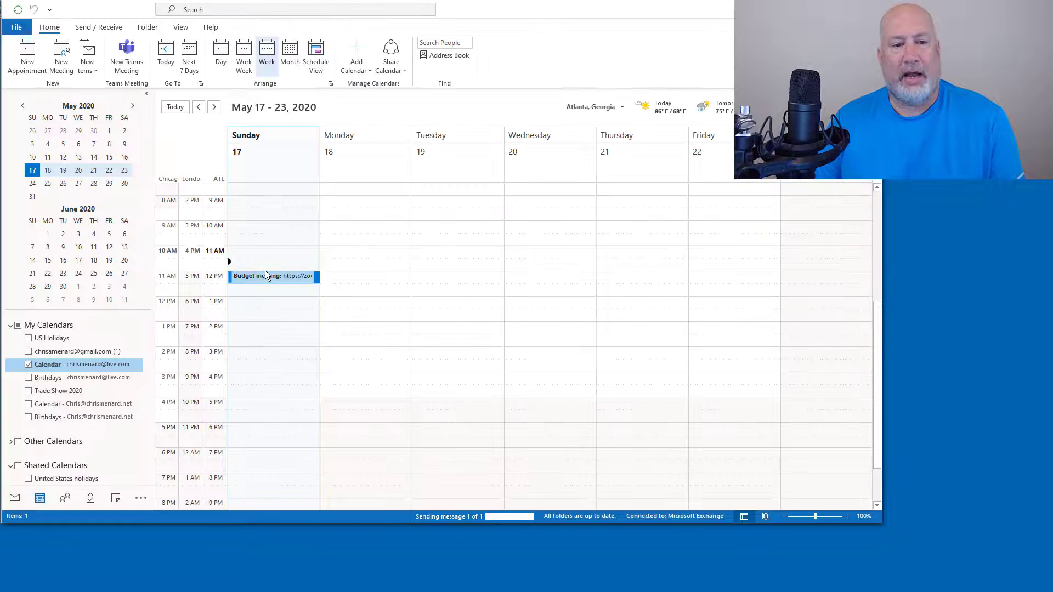
Step: Check the Budget meeting on Sunday, May 17, at noon in the calendar week
mouse_move(272, 284)
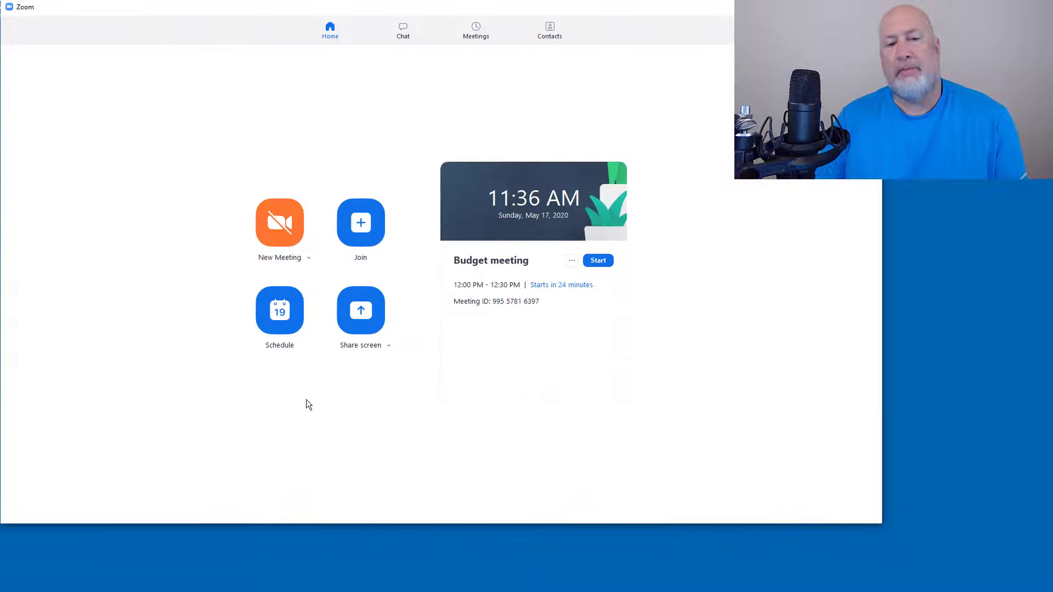
Step: Create a new 'Marketing meeting' with a duration of 1 hour 0 minutes
left_click(286, 316)
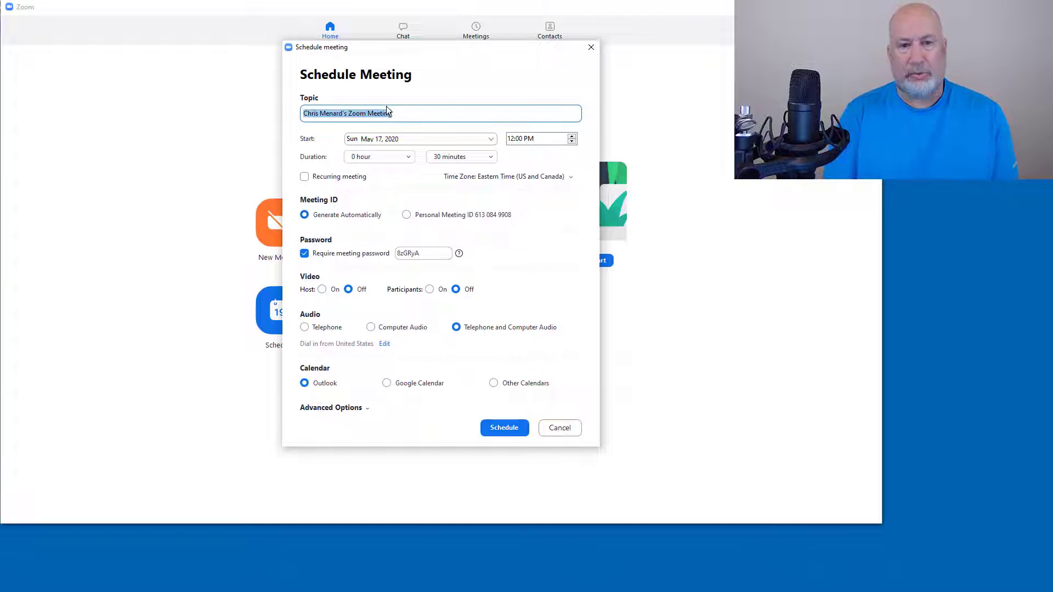
type("Marketing meeting")
key("Tab")
key("Tab")
key("Tab")
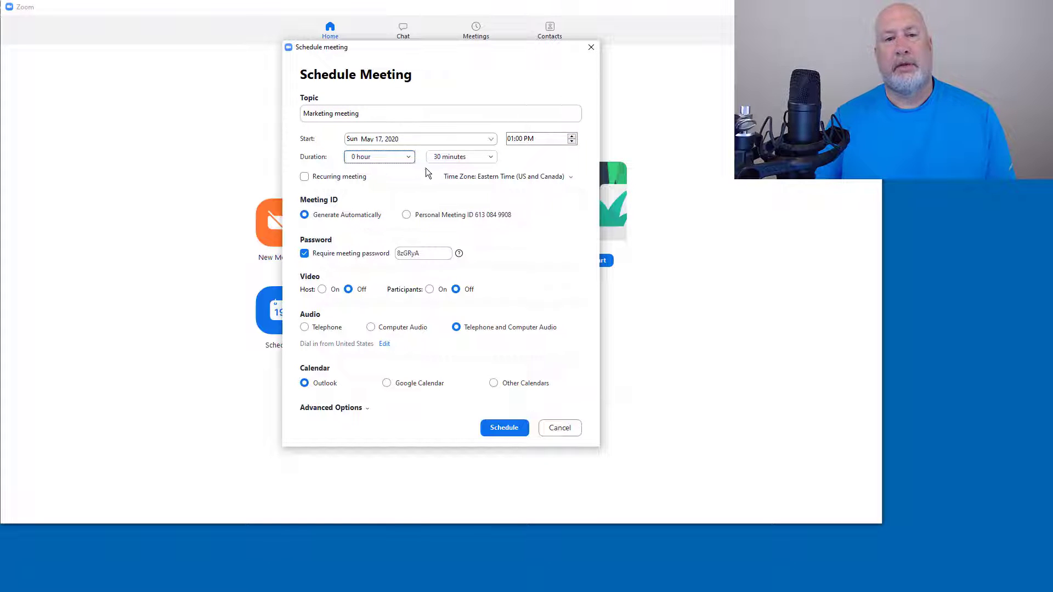
left_click(408, 157)
left_click(370, 187)
left_click(459, 158)
left_click(452, 174)
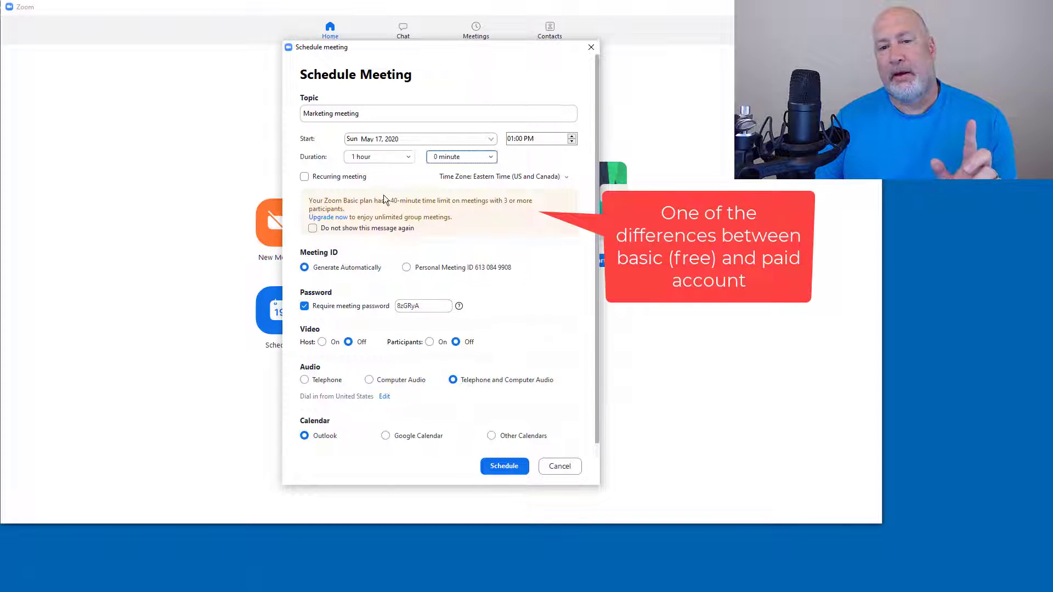
Step: Mark the Marketing meeting recurring, turn on host and participant video, and schedule it
left_click(304, 176)
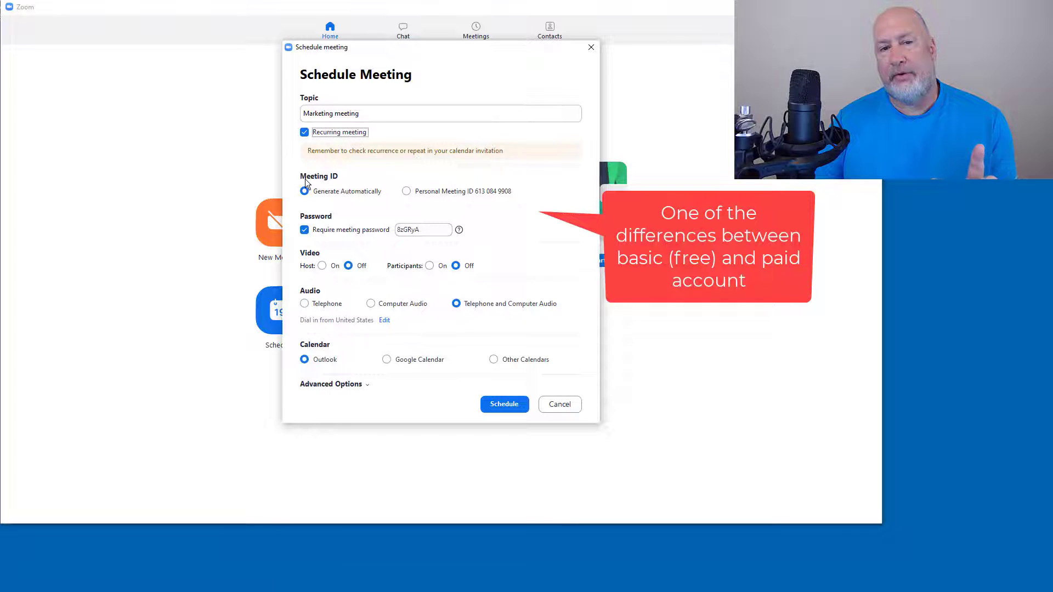
left_click(302, 134)
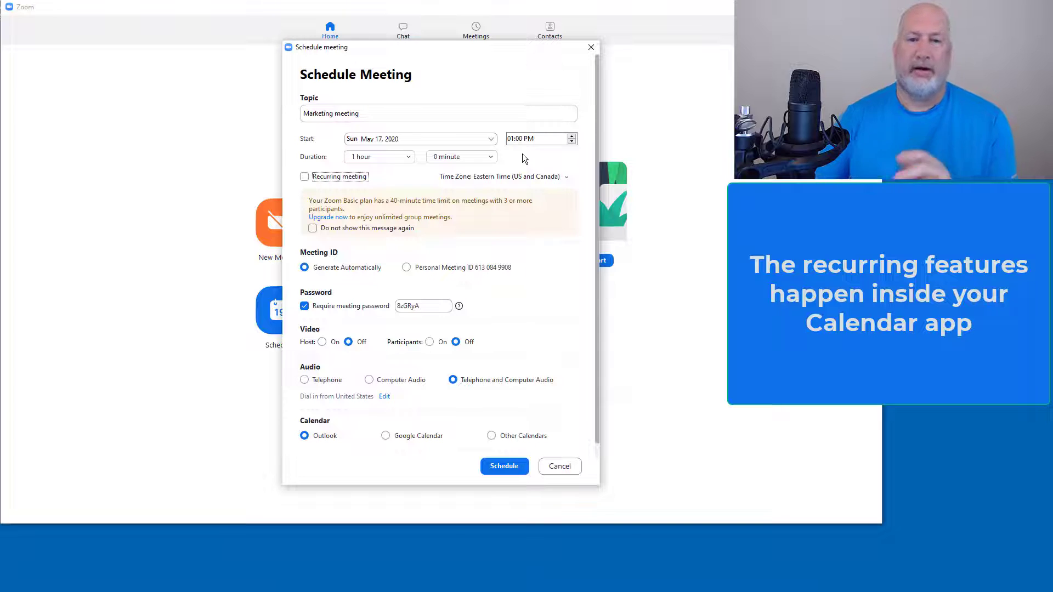
left_click(304, 176)
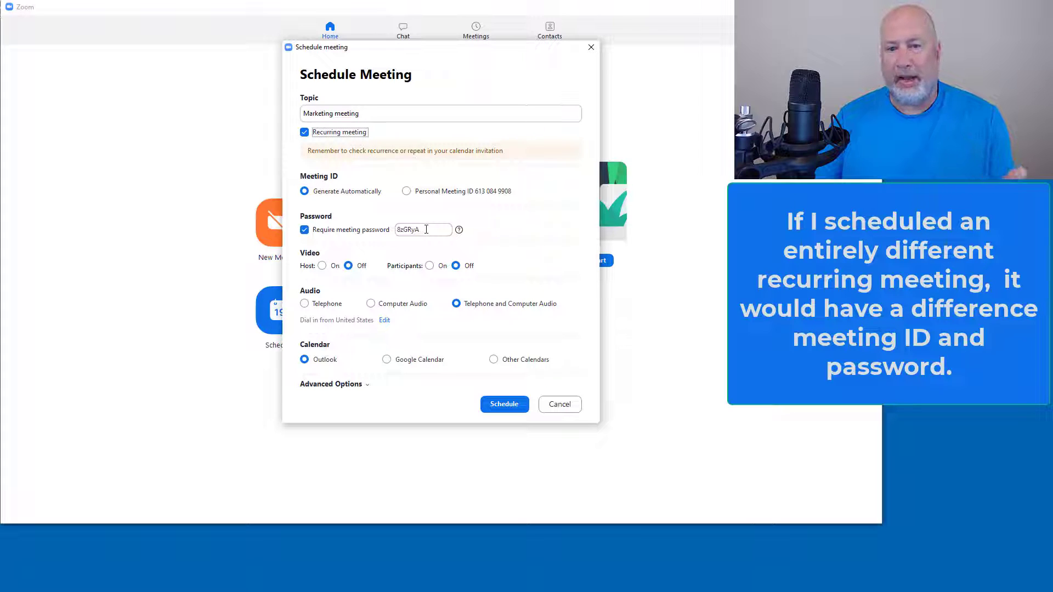
left_click(322, 266)
left_click(429, 266)
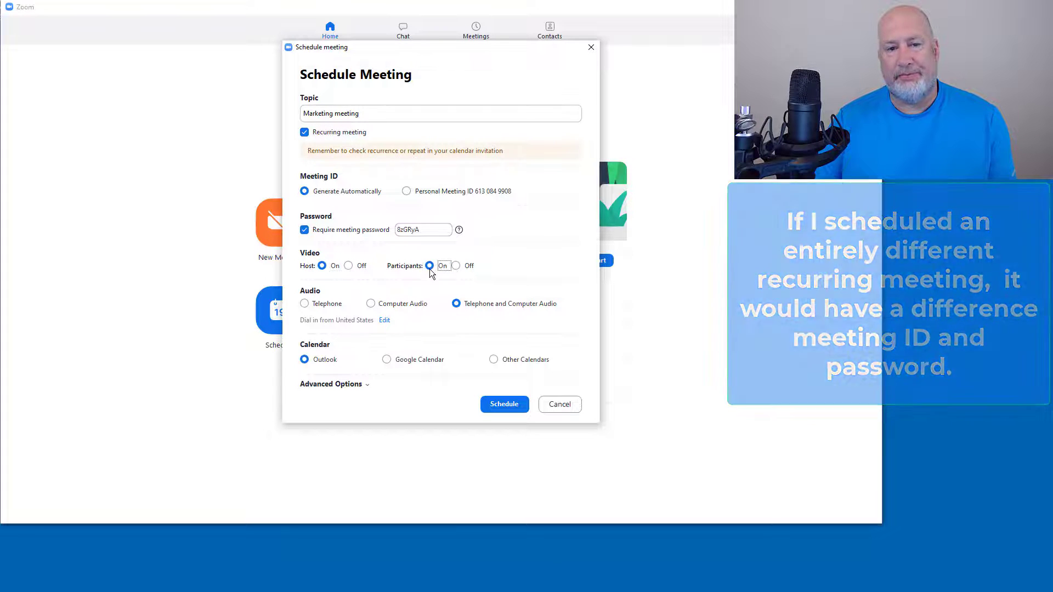
left_click(351, 385)
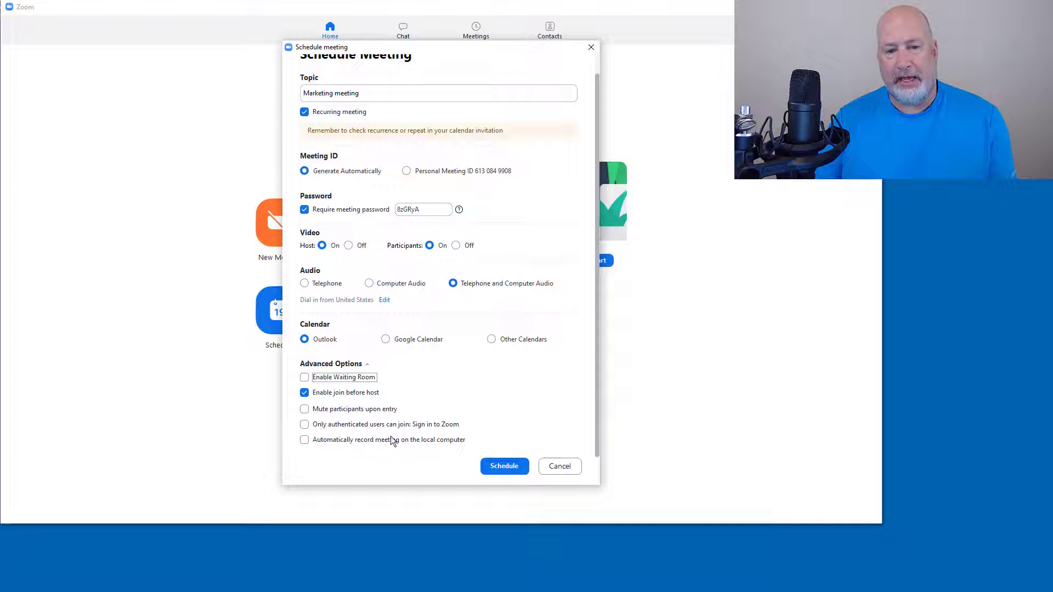
left_click(507, 466)
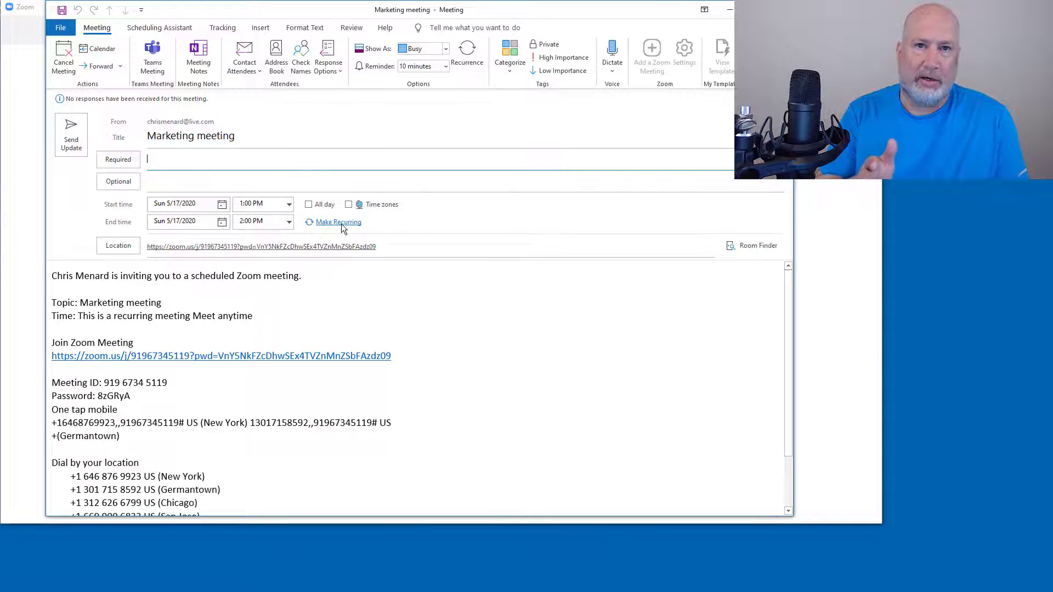
Step: Make the Marketing invite repeat weekly on Sunday, ending after 4 occurrences on 6/7/2020
left_click(340, 224)
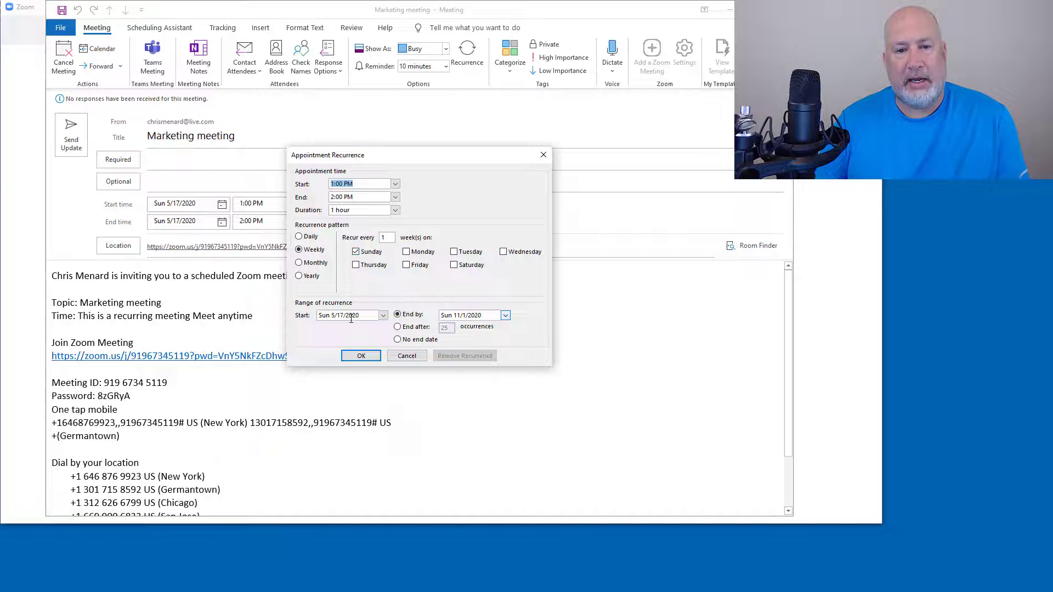
left_click(404, 340)
left_click(412, 329)
left_click(397, 327)
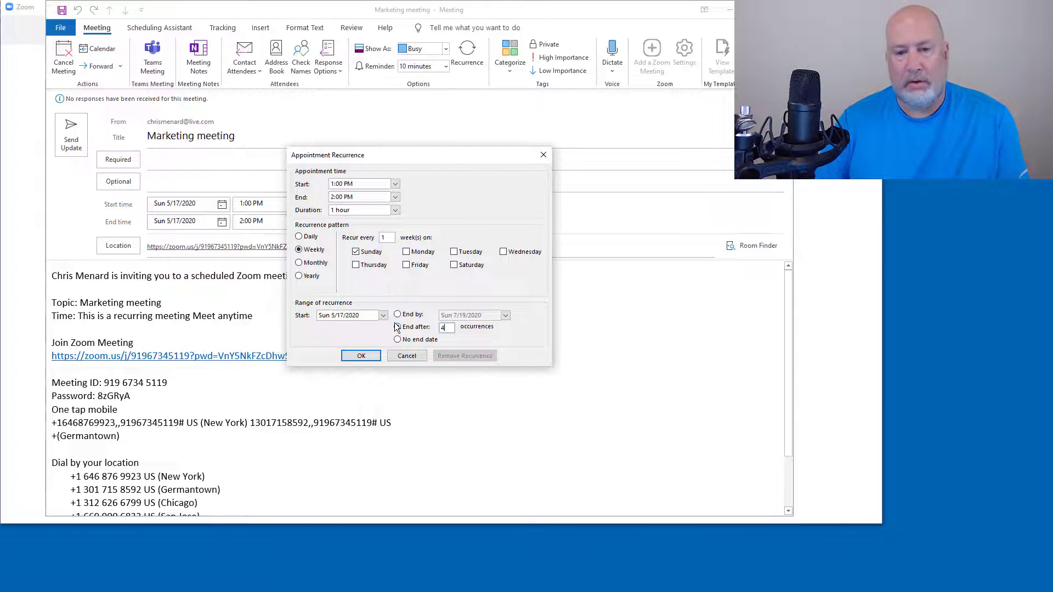
left_click(370, 357)
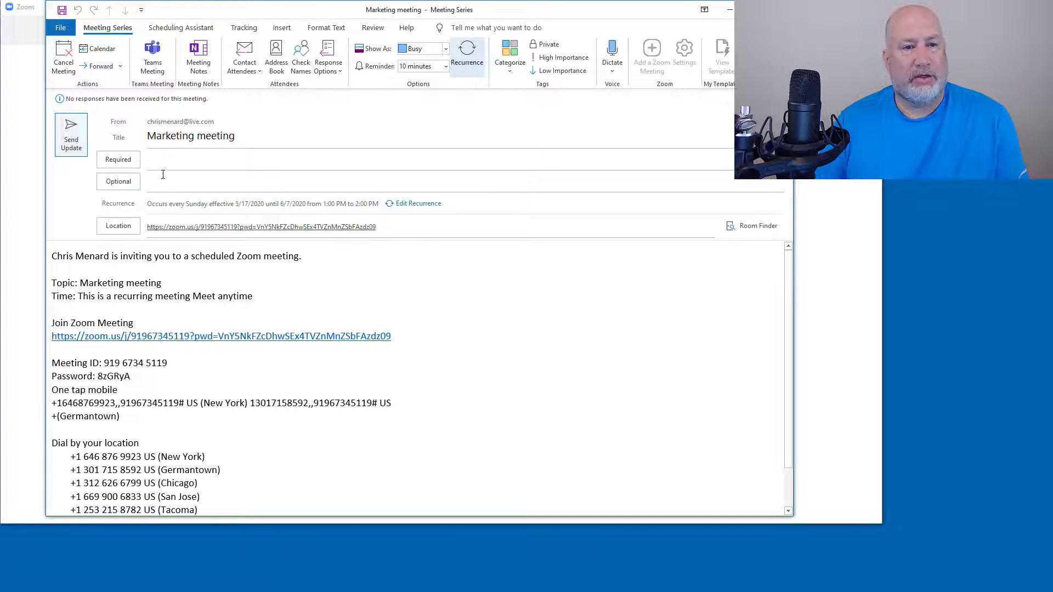
Step: Add a contact as required attendee and send the updated Marketing series invitation
left_click(171, 160)
type("chris")
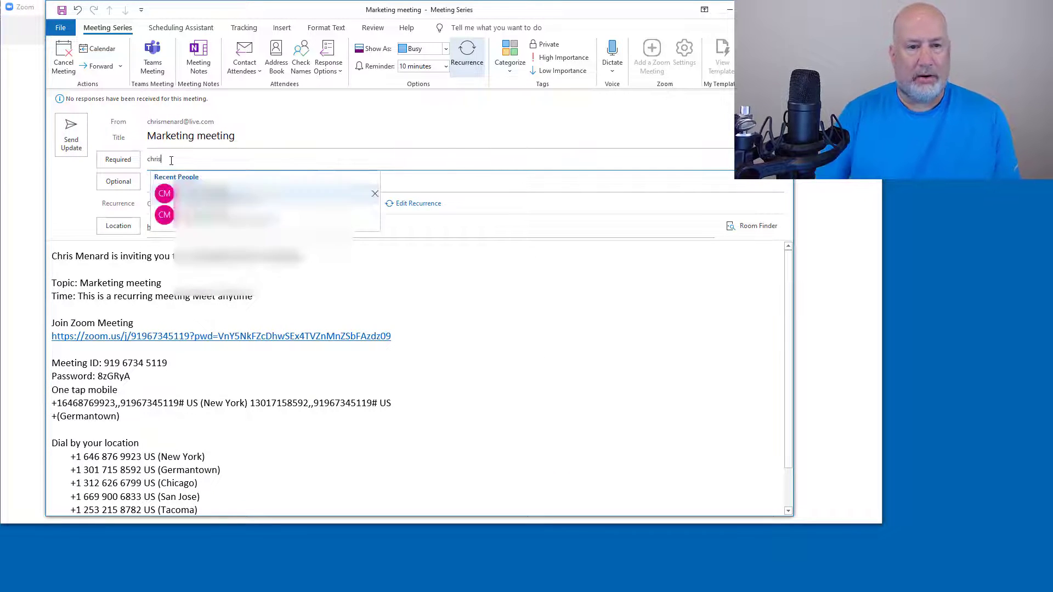
key("Return")
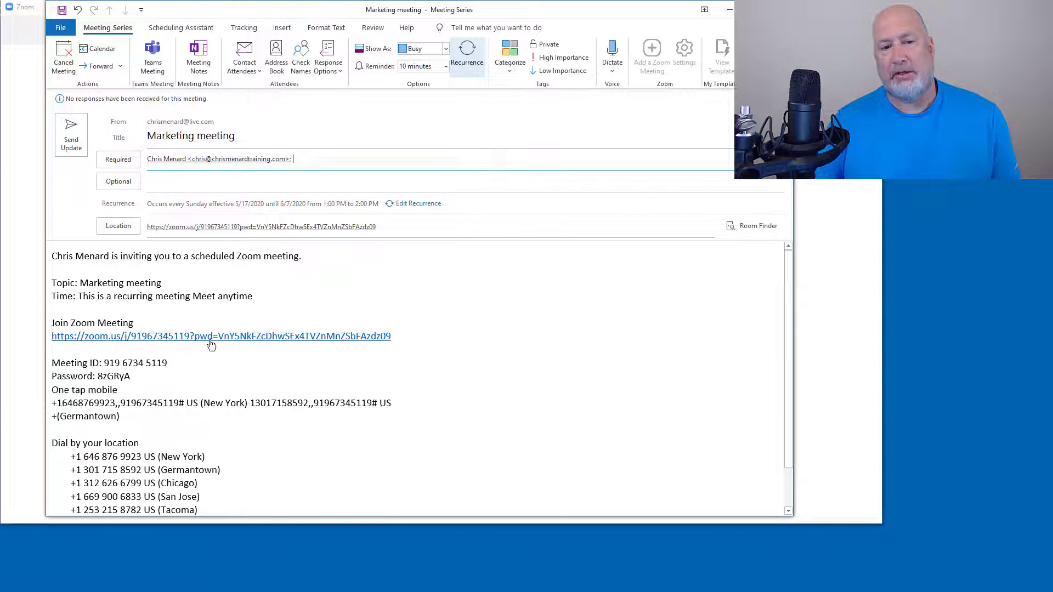
left_click(71, 134)
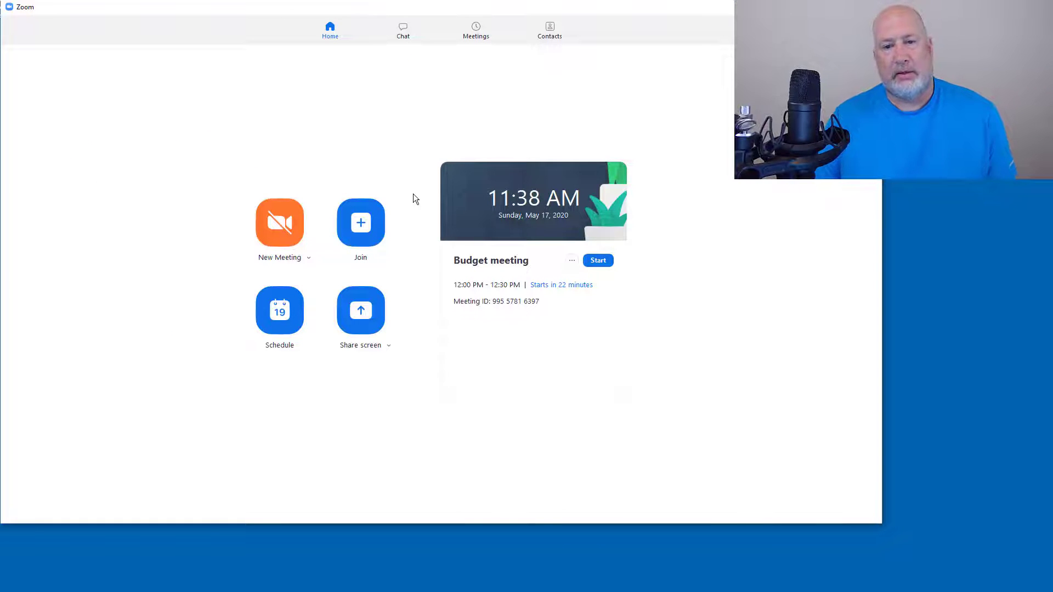
key("alt+Tab")
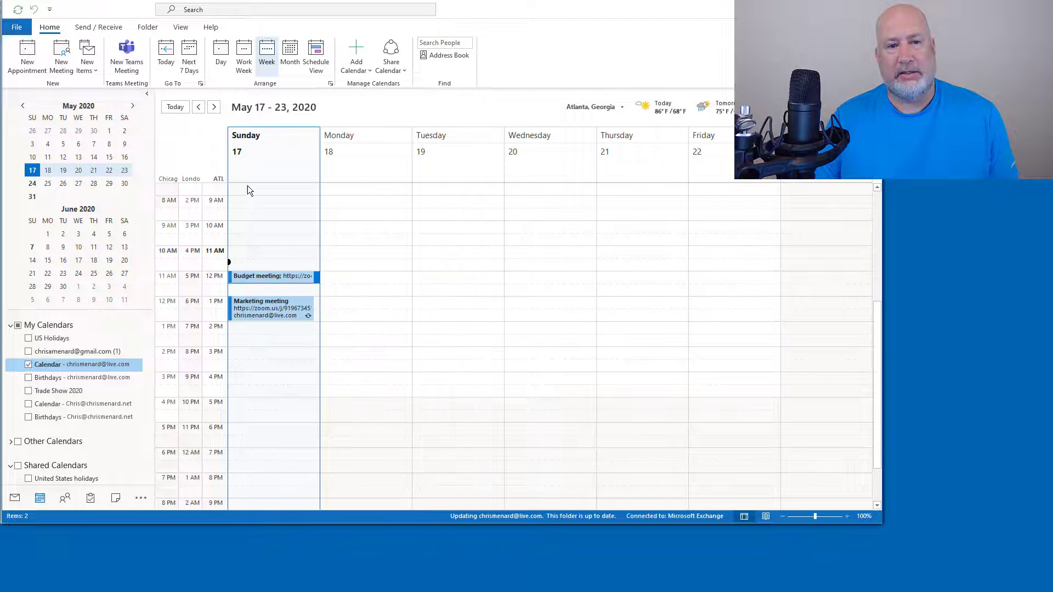
left_click(215, 108)
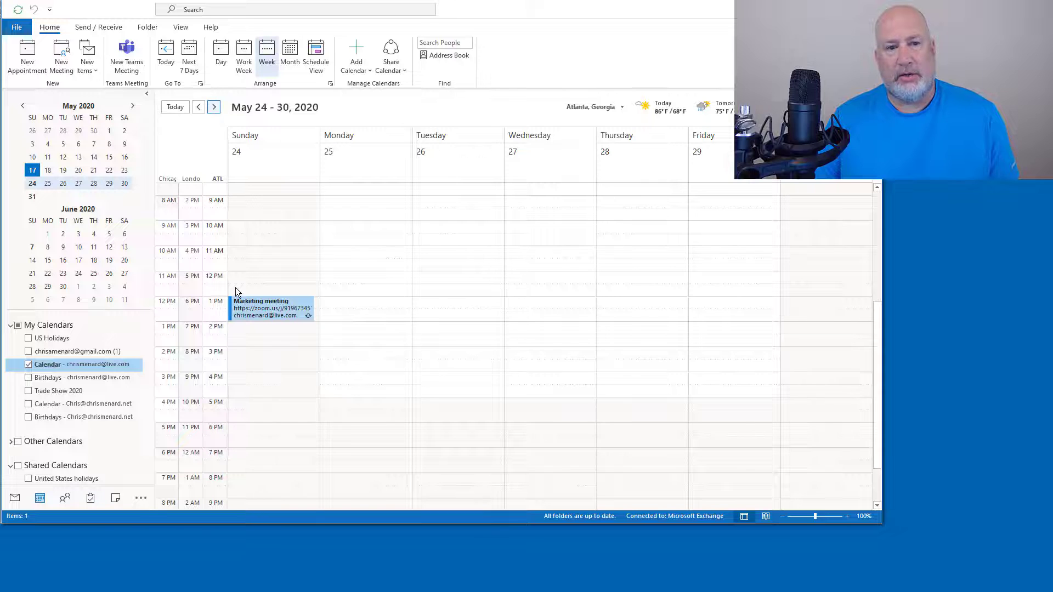
left_click(214, 108)
left_click(214, 108)
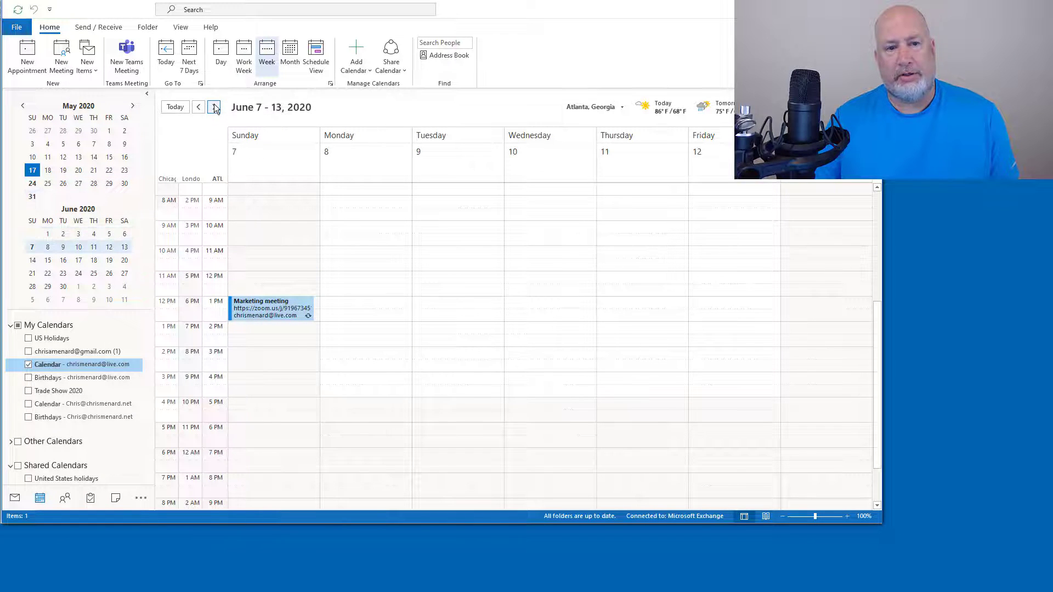
mouse_move(264, 311)
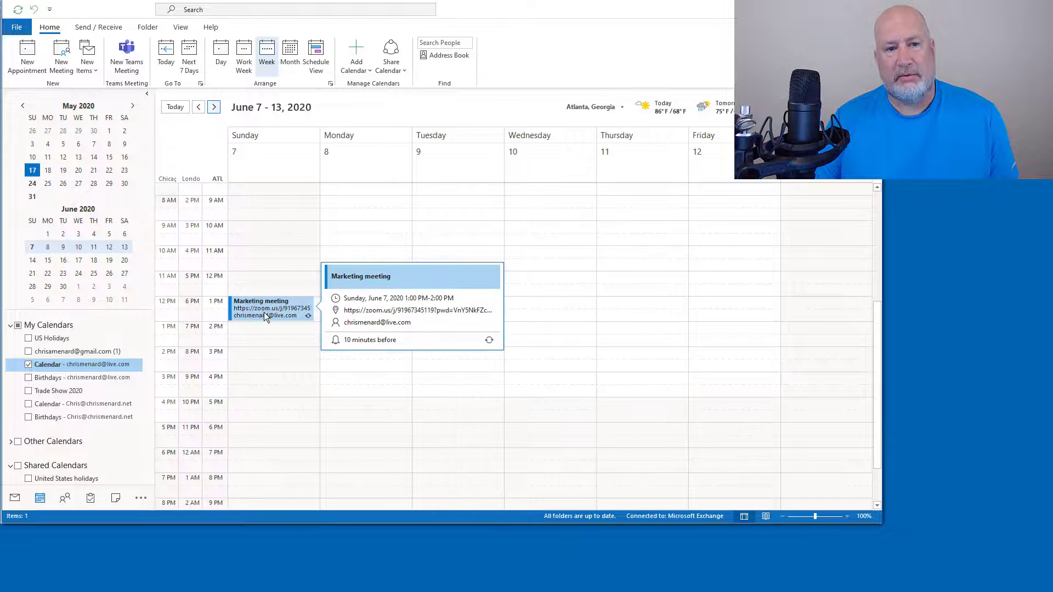
double_click(264, 311)
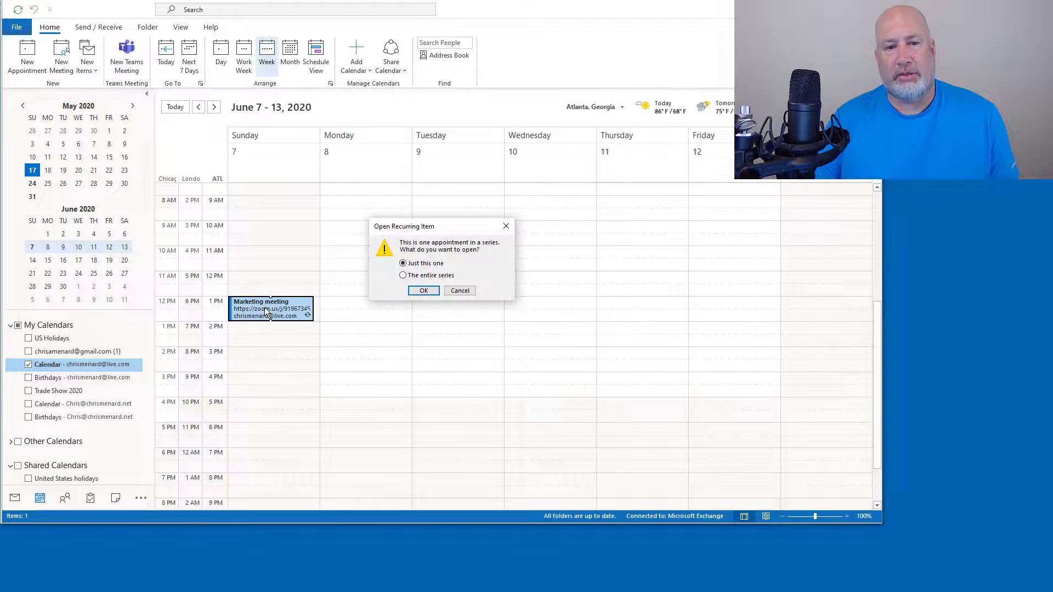
left_click(421, 292)
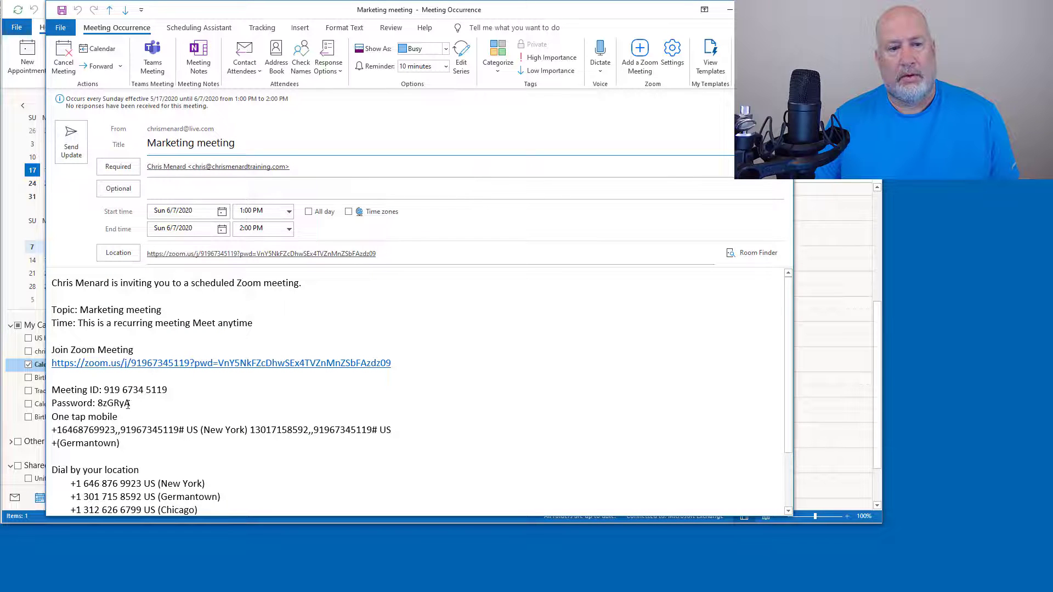
double_click(116, 402)
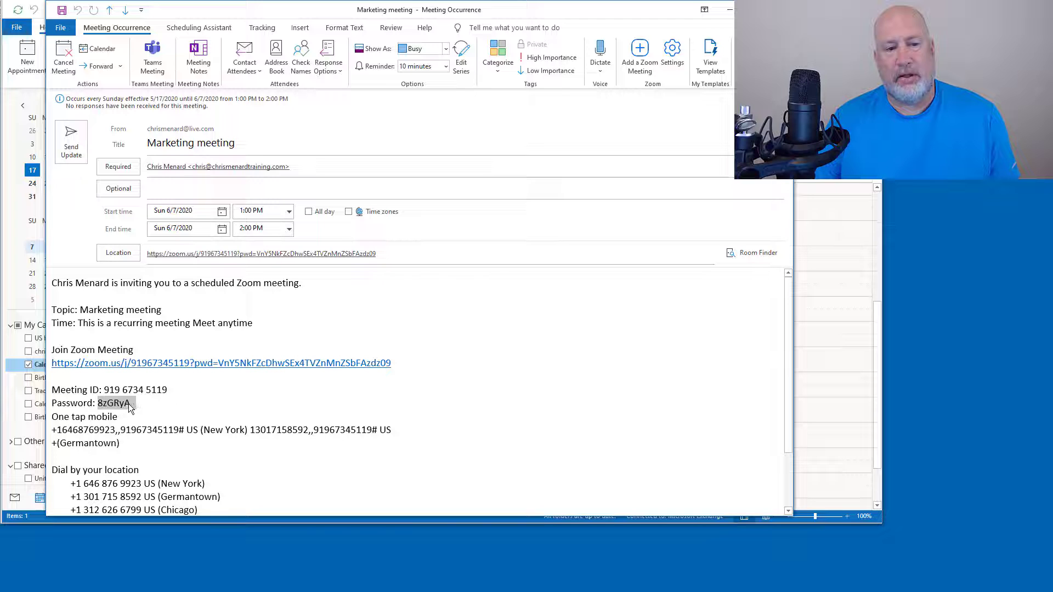
key("Escape")
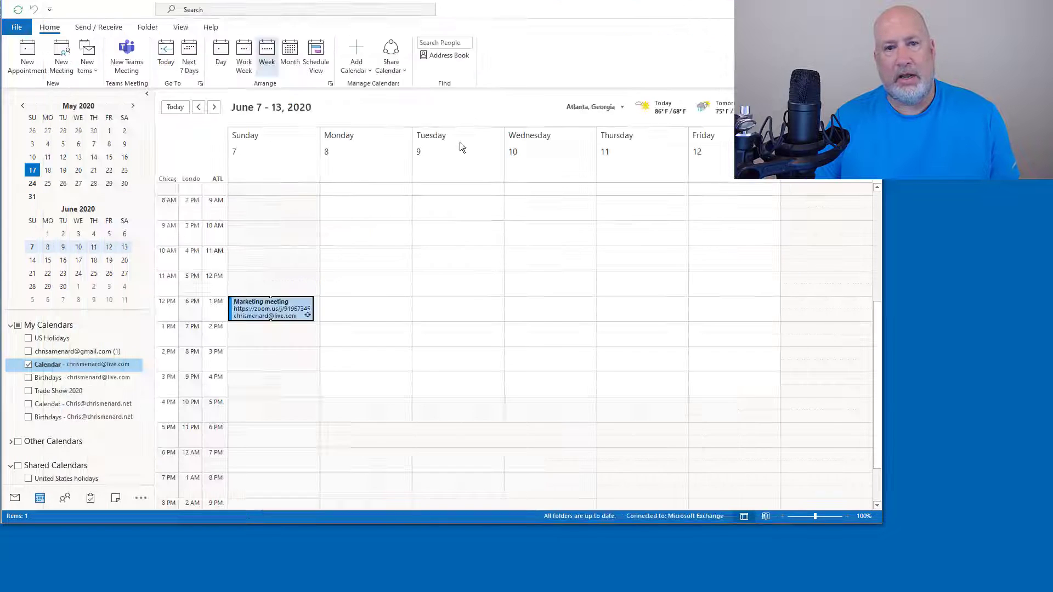
left_click(182, 110)
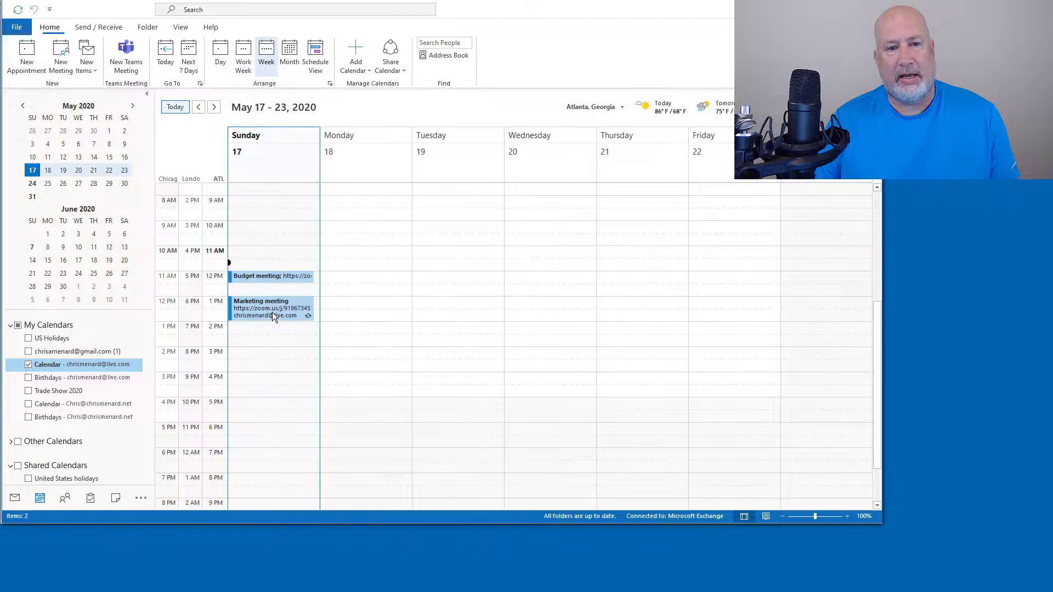
double_click(272, 316)
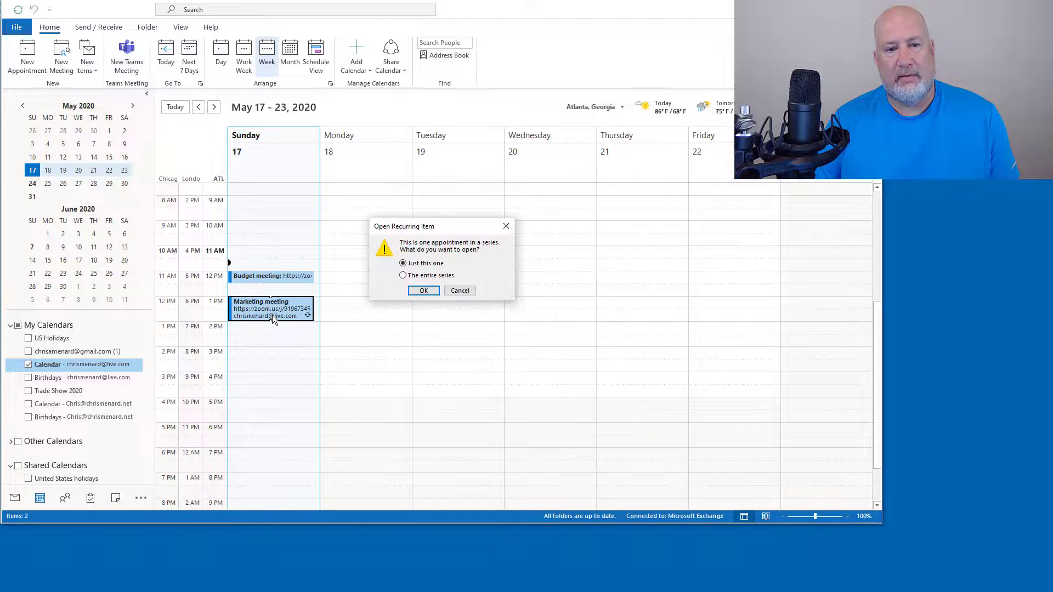
left_click(420, 290)
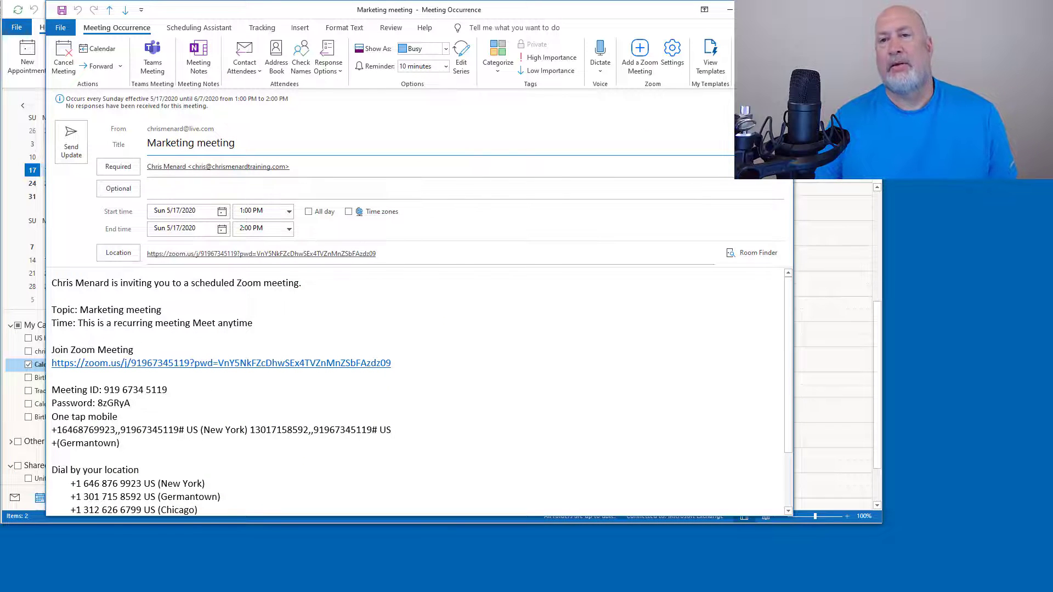
key("Escape")
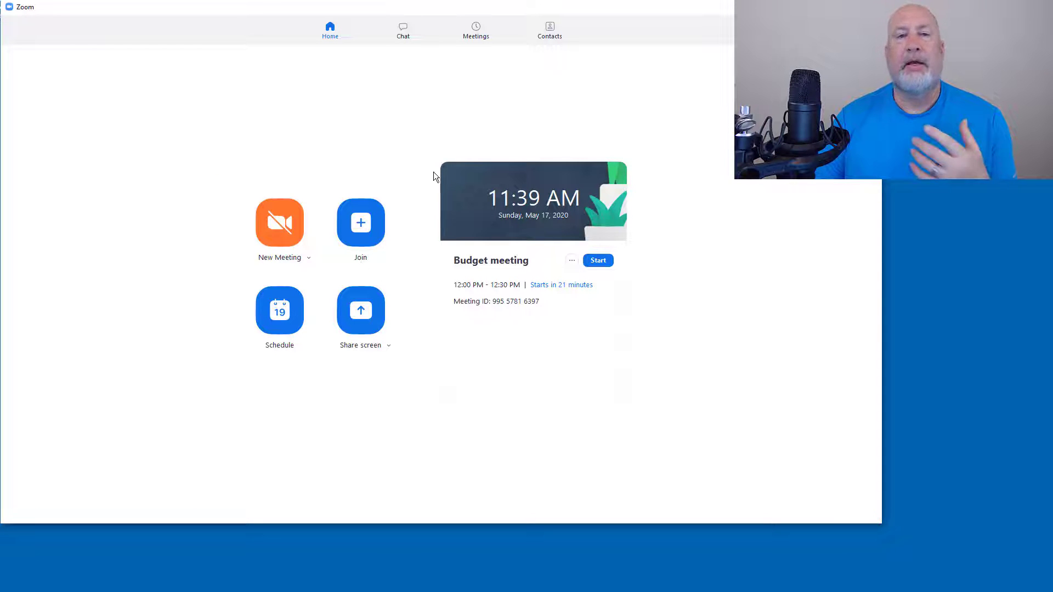
Step: In Zoom's Meetings tab, view the Budget meeting and Marketing meeting details
left_click(475, 32)
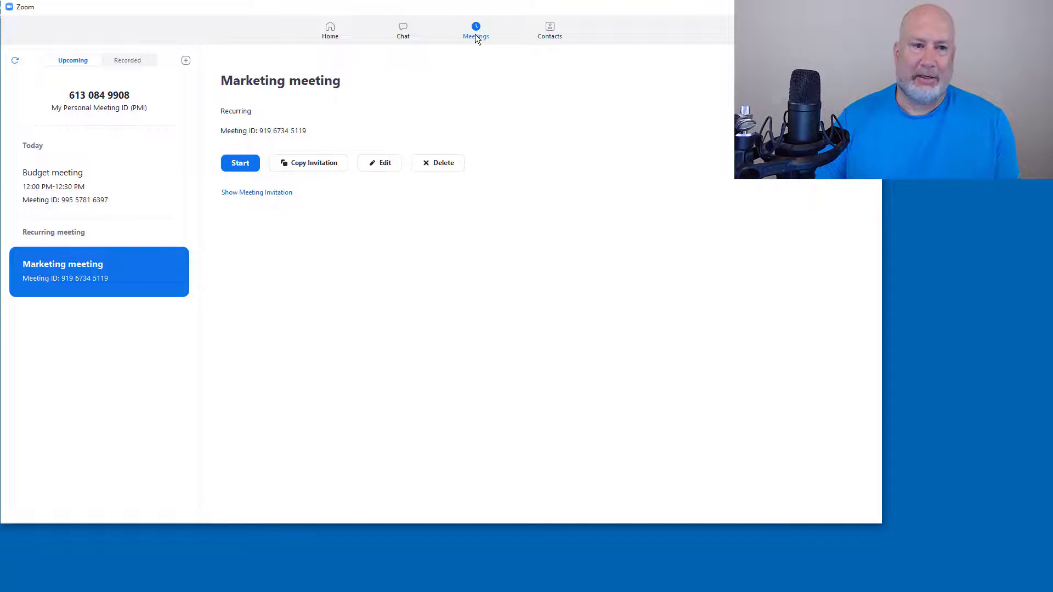
left_click(85, 184)
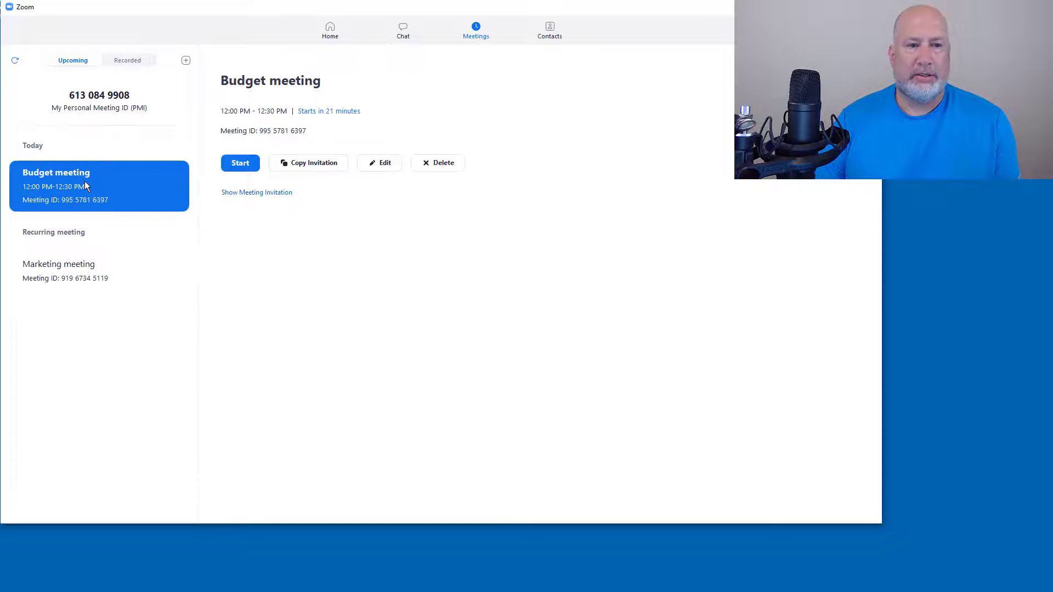
left_click(83, 277)
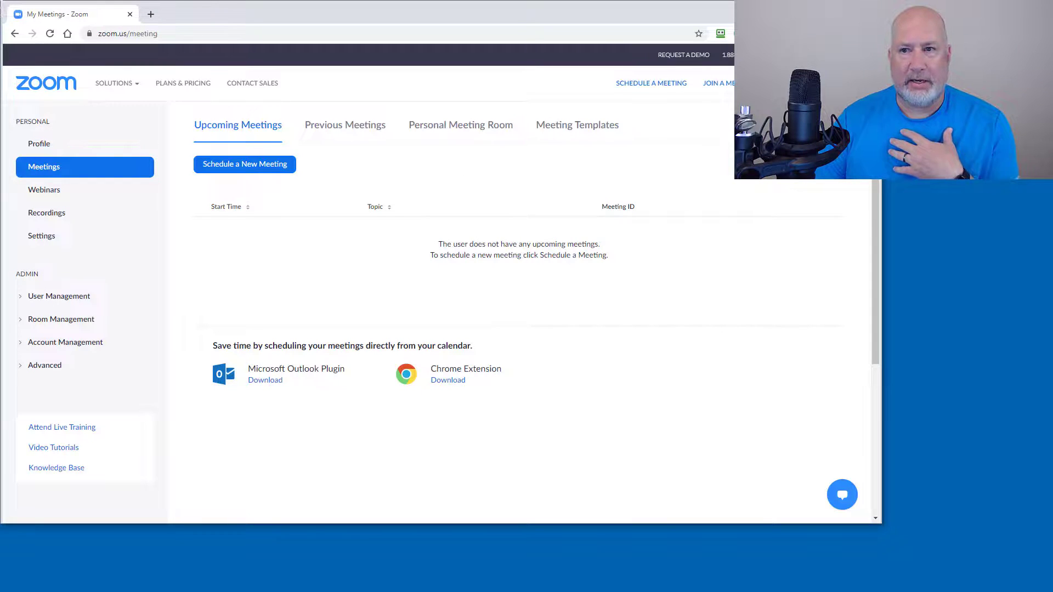
Step: Reload the portal's Meetings list so the recurring Marketing and 12:00 PM Budget meetings appear
left_click(57, 170)
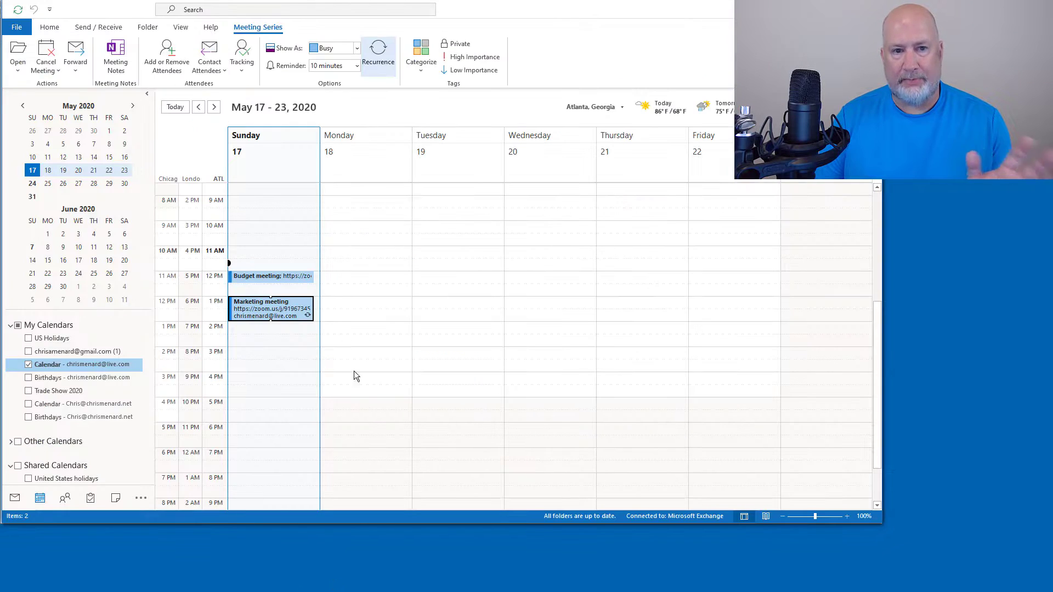
Step: Turn on the Zoom Outlook Plugin in Outlook's COM Add-ins manager
left_click(362, 274)
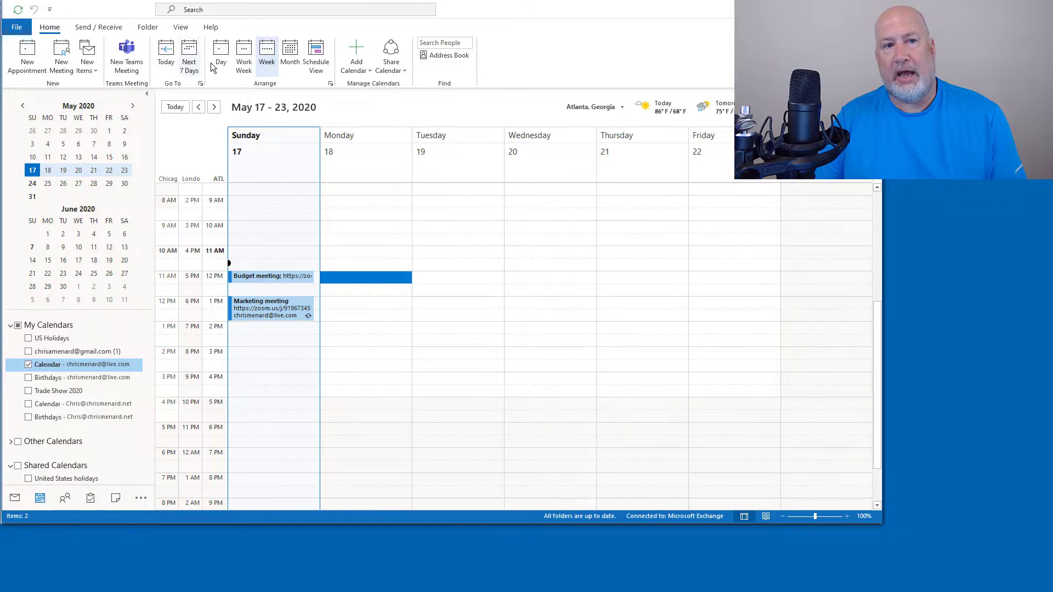
left_click(16, 27)
left_click(23, 240)
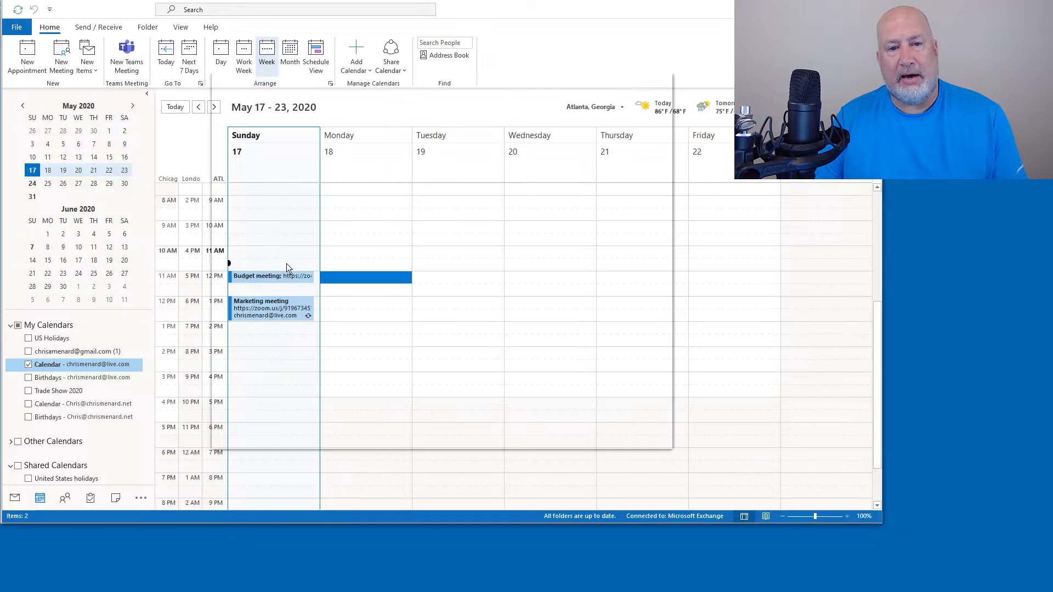
left_click(233, 267)
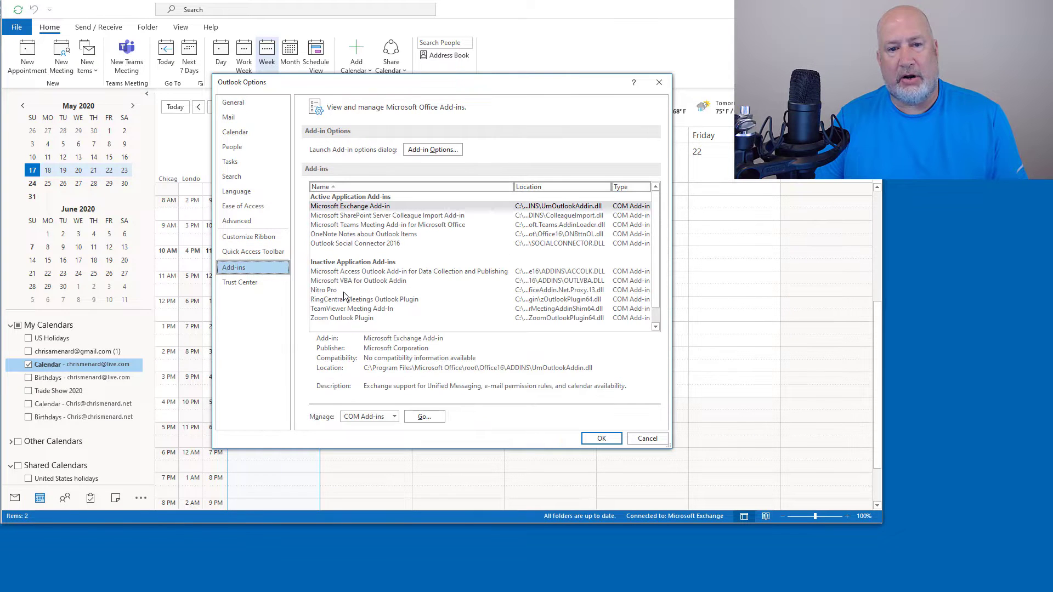
left_click(425, 417)
scroll(411, 280, "down", 1)
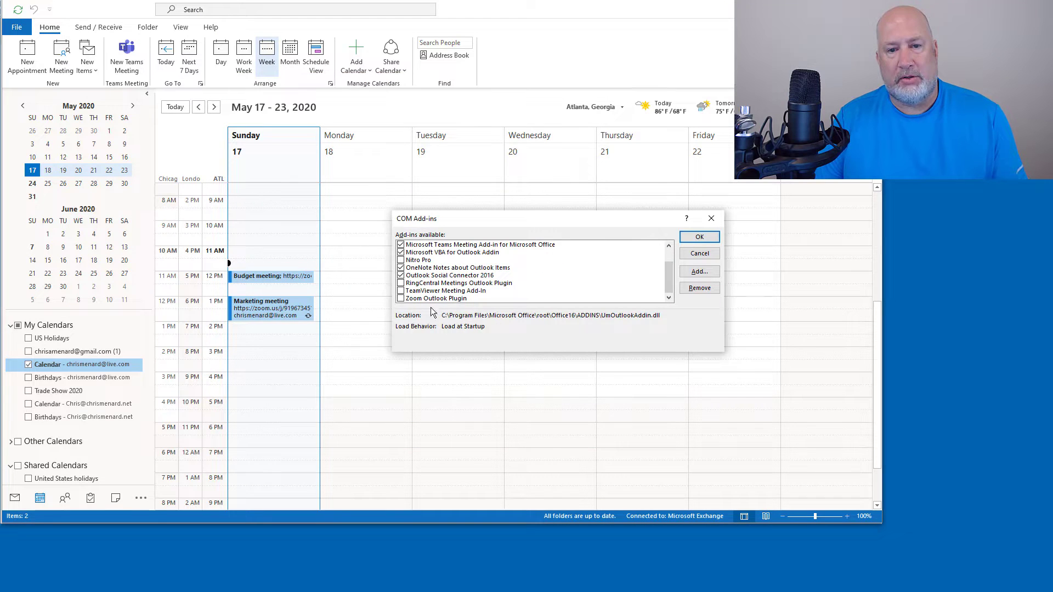
left_click(401, 299)
left_click(698, 238)
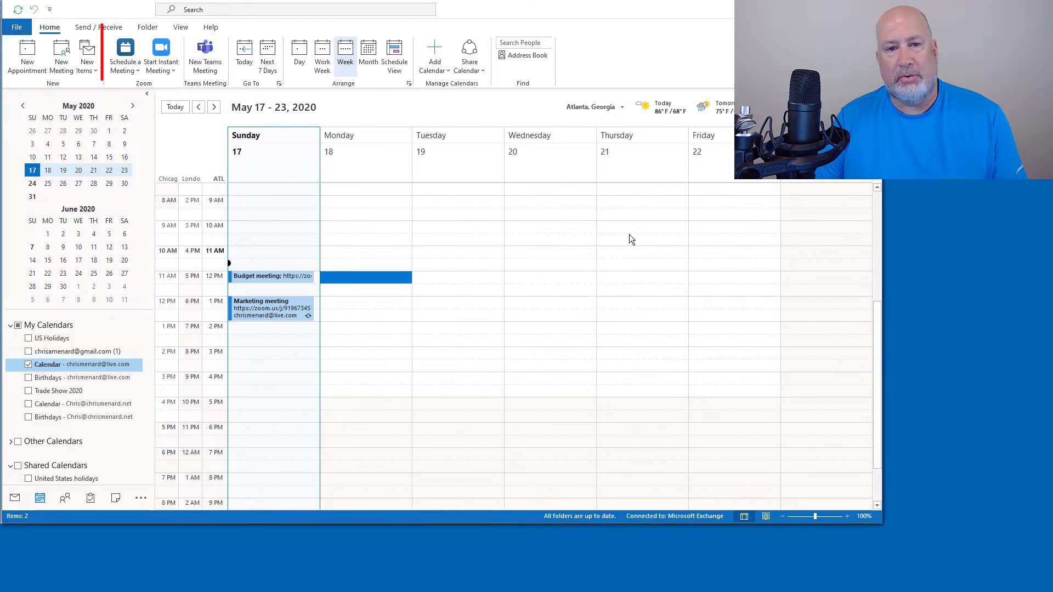